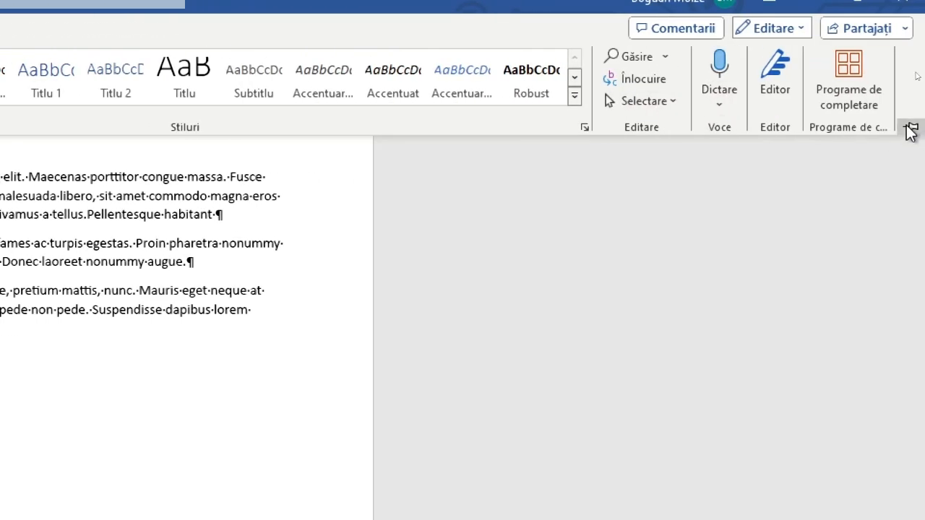
Step: Collapse the ribbon to its tab names, show it temporarily and pin it open again
click(910, 130)
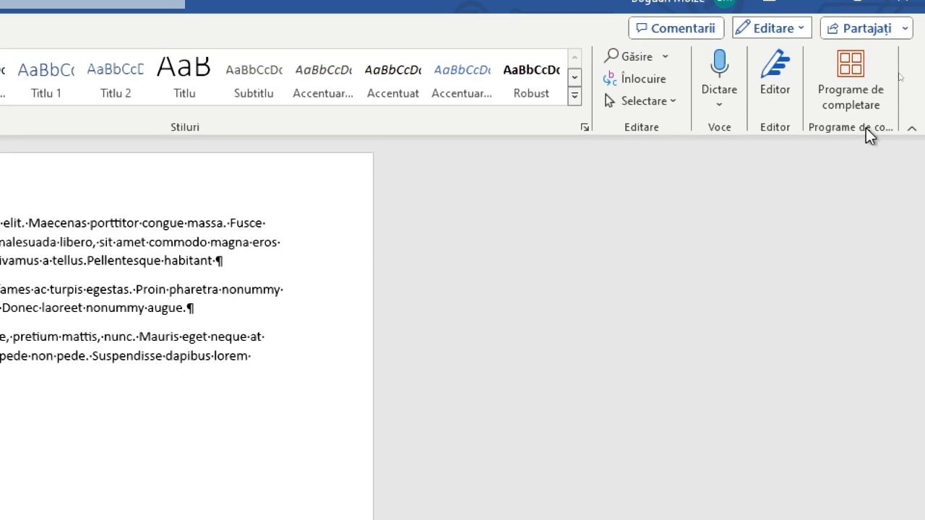
click(912, 129)
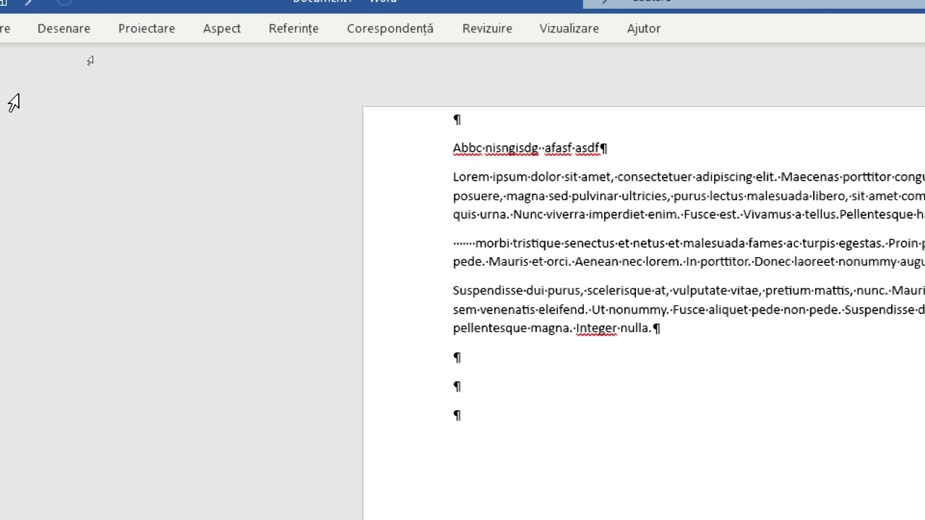
click(65, 22)
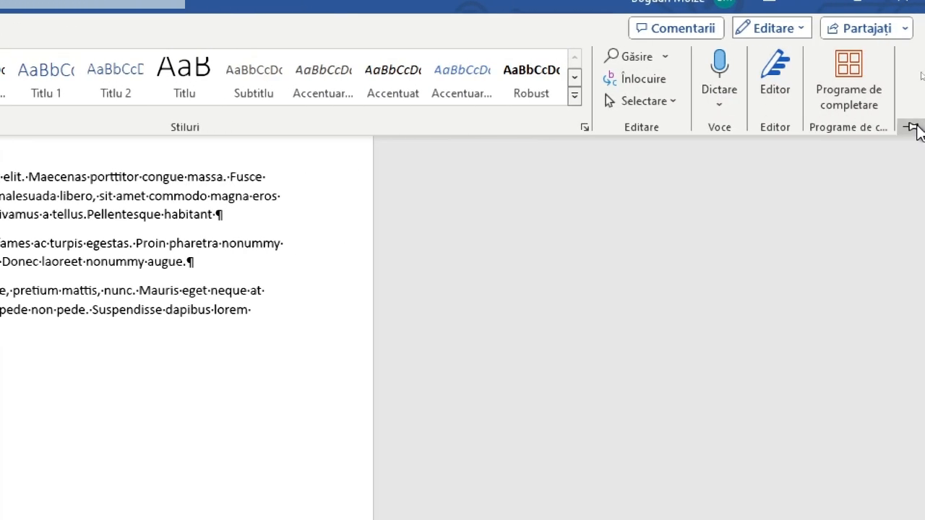
click(912, 127)
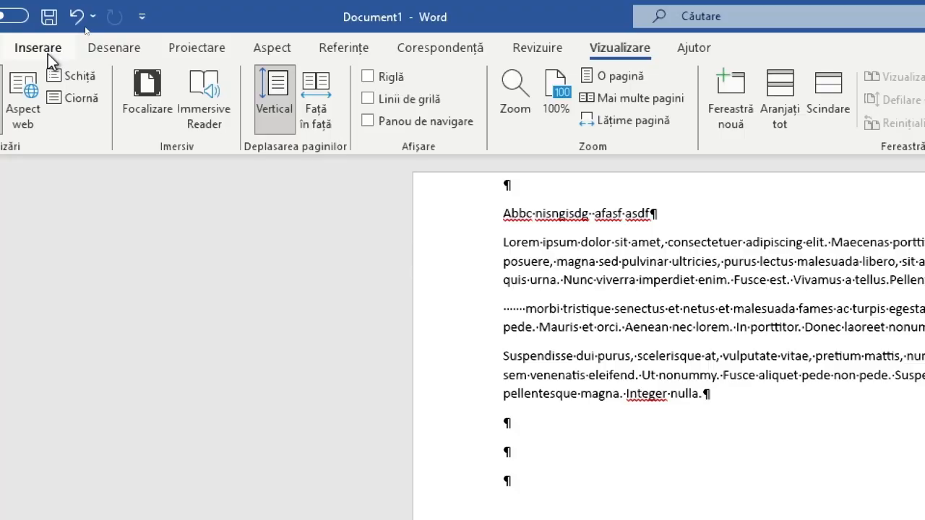
Step: Collapse the ribbon again and set the document zoom to 100%
double_click(639, 56)
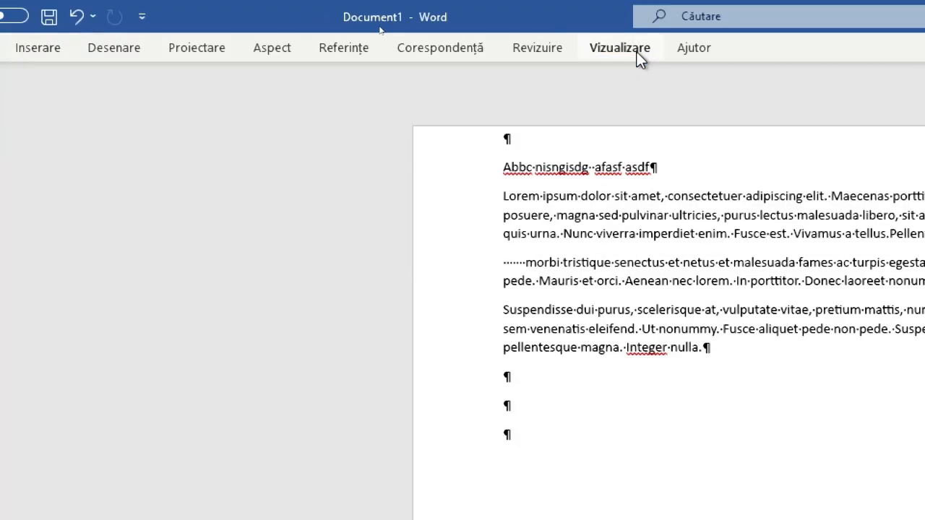
click(606, 56)
click(510, 116)
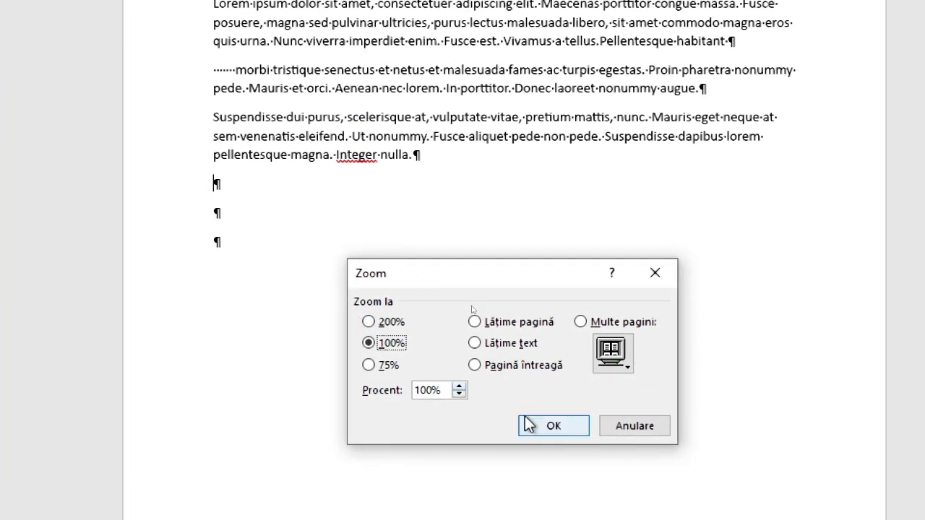
click(554, 427)
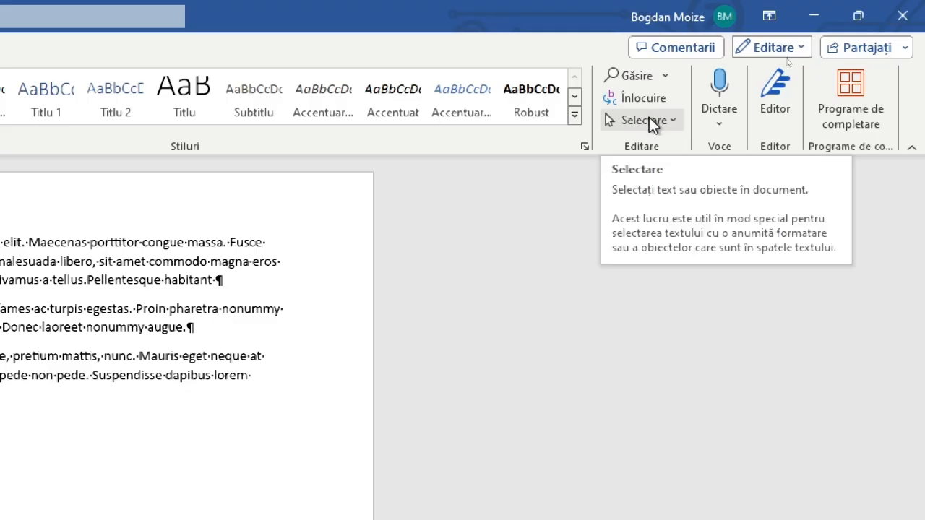
Step: Search the document for the letter "a" using Find
click(648, 70)
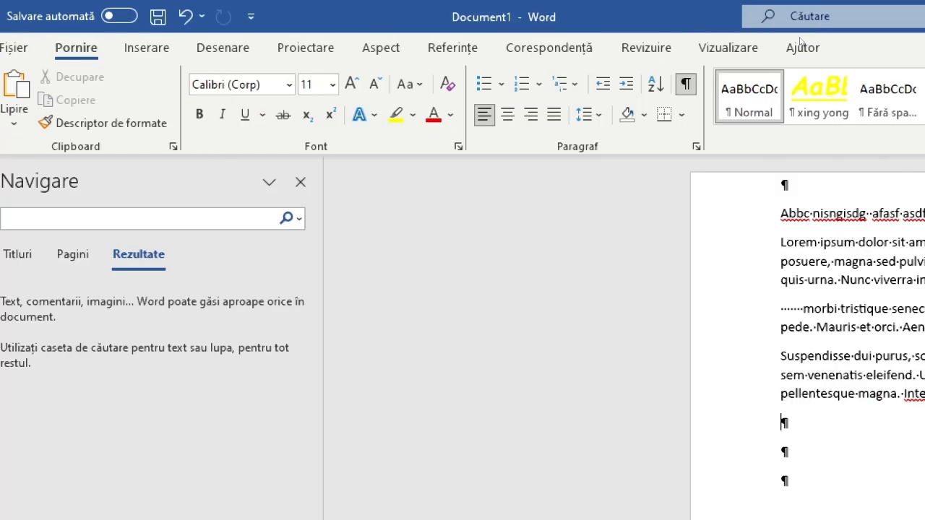
click(825, 75)
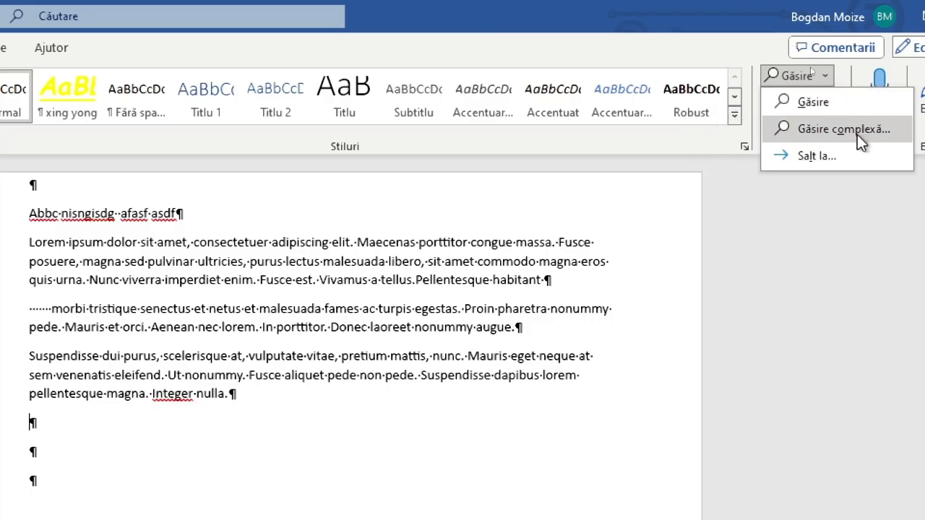
click(844, 106)
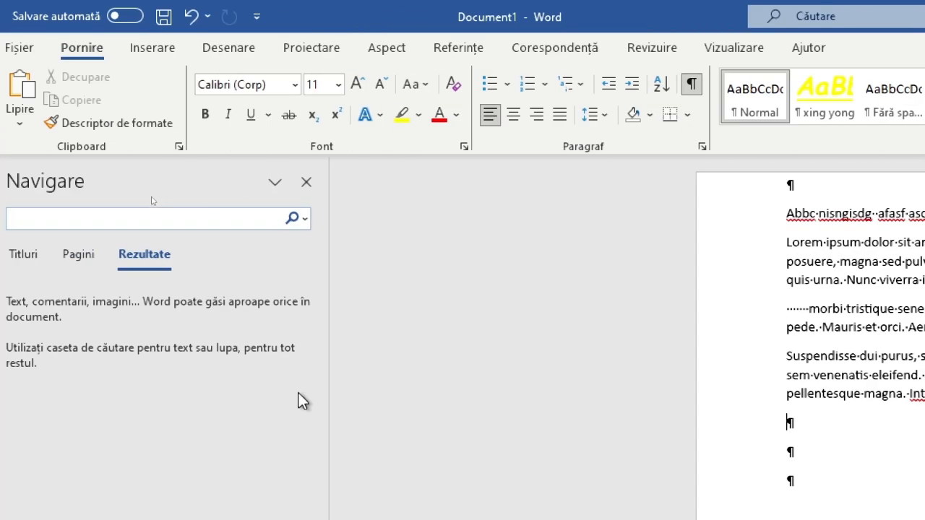
text(a)
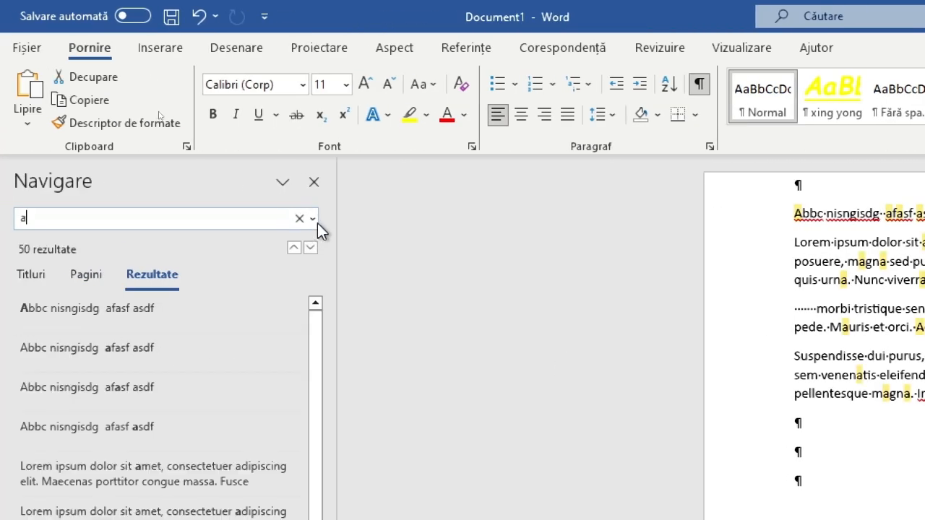
Step: Look at the Go To options from the search menu and close the Find and Replace dialog
click(316, 221)
click(316, 221)
click(317, 221)
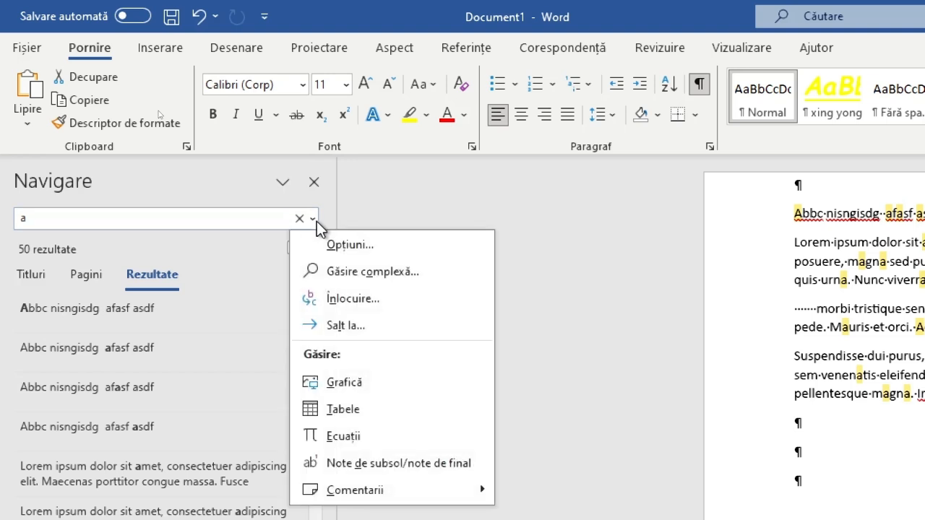
click(331, 326)
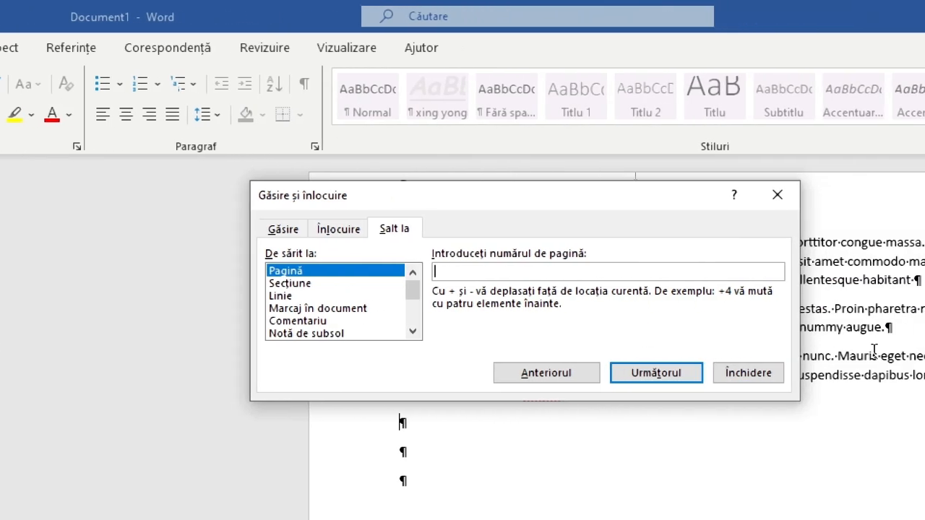
click(756, 195)
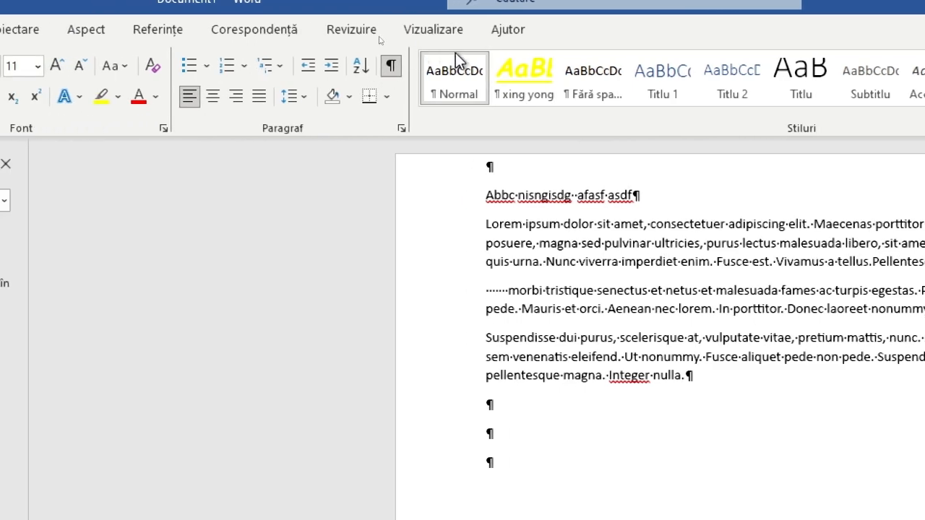
click(351, 72)
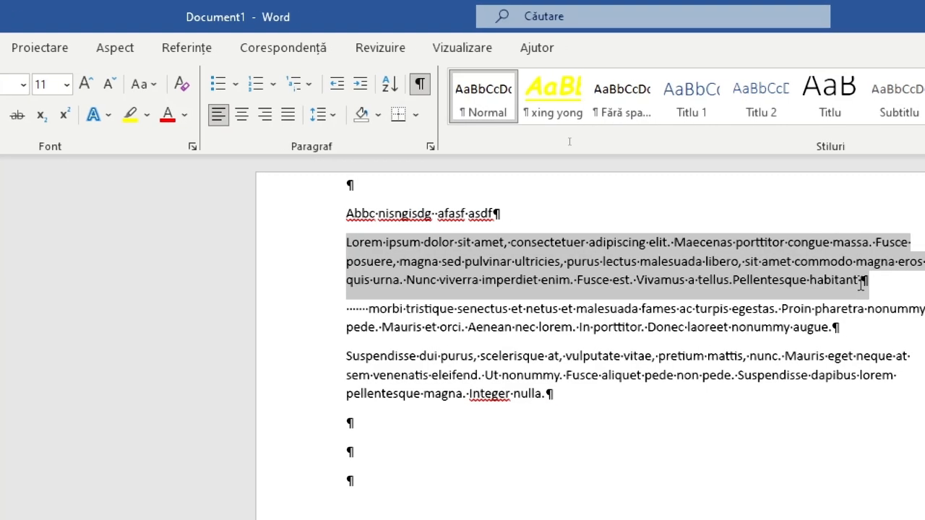
Step: Make the paragraph starting with "Lorem ipsum" bold, italic and underlined
mouse_move(861, 284)
mouse_down()
mouse_move(851, 286)
mouse_move(845, 263)
mouse_move(860, 284)
mouse_up()
right_click(612, 262)
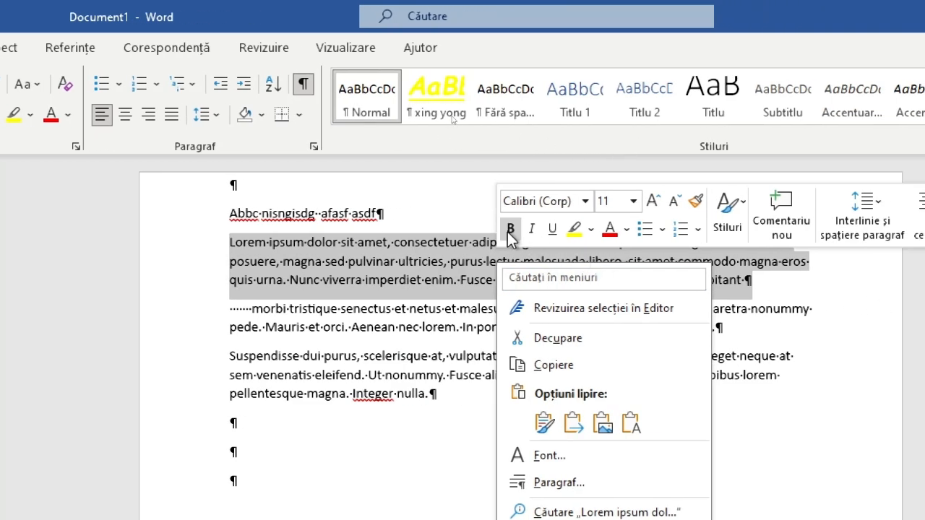
click(510, 230)
click(528, 229)
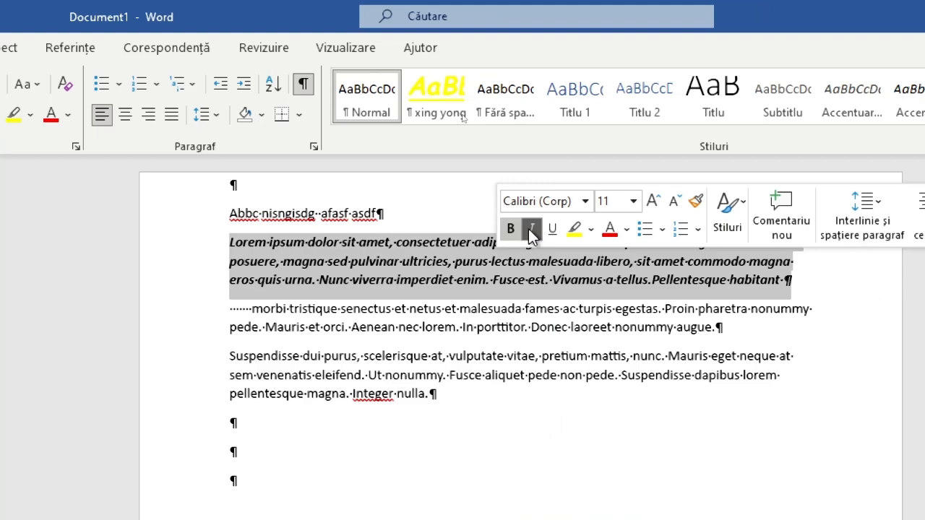
click(553, 229)
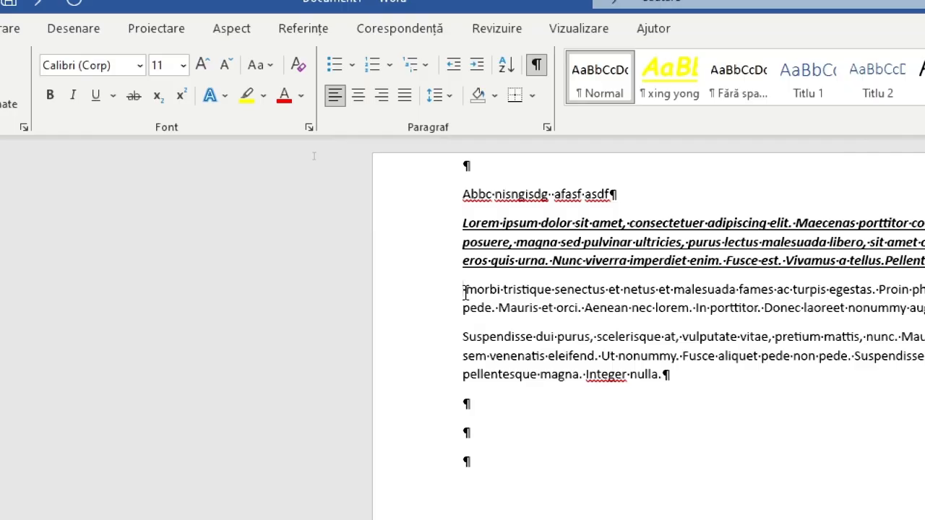
Step: Colour the words "morbi tristique senectus et" dark orange and highlight them in black
drag(465, 290, 626, 298)
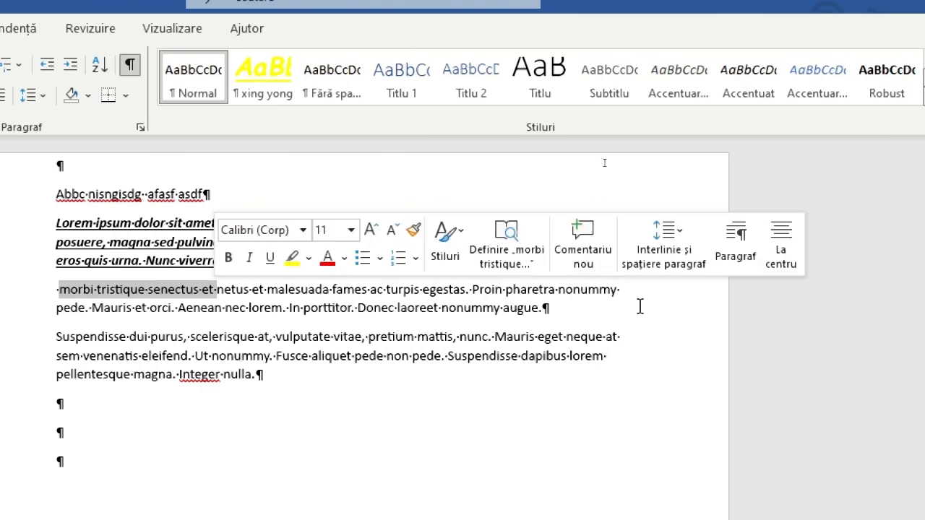
click(329, 258)
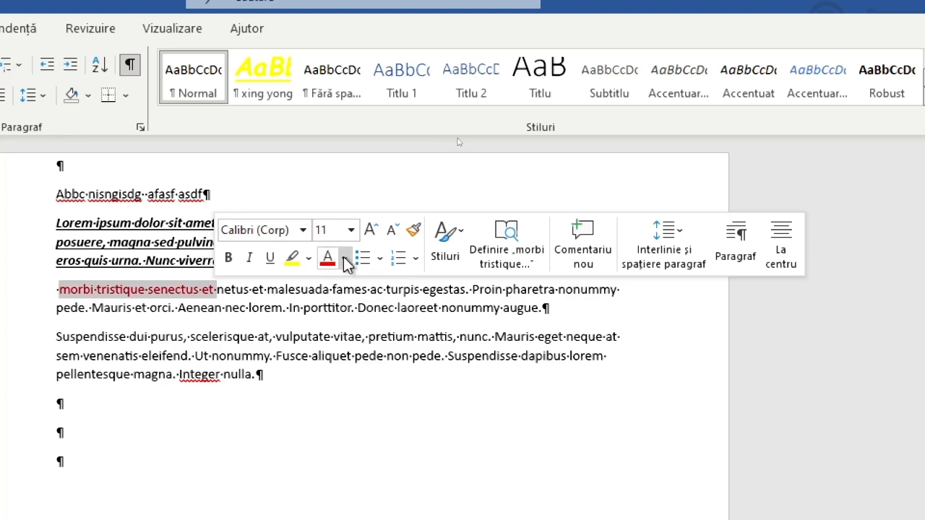
click(345, 259)
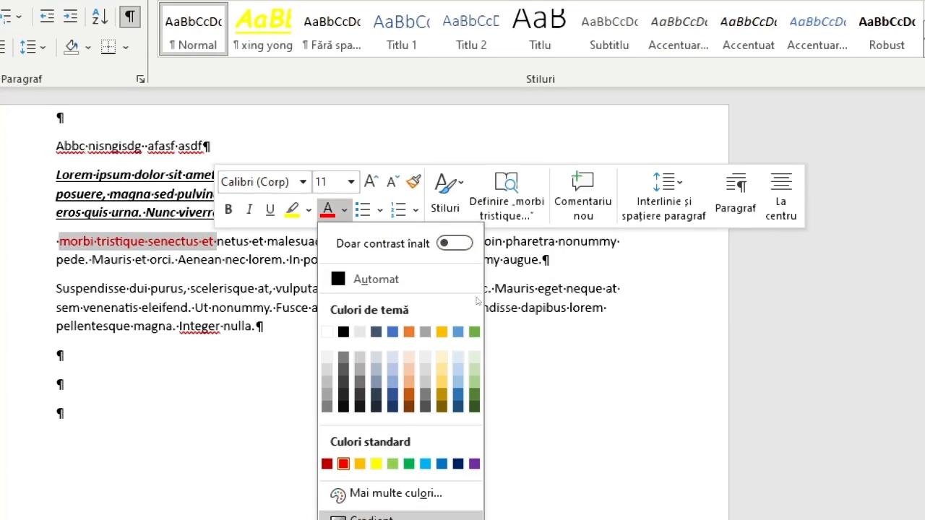
click(409, 395)
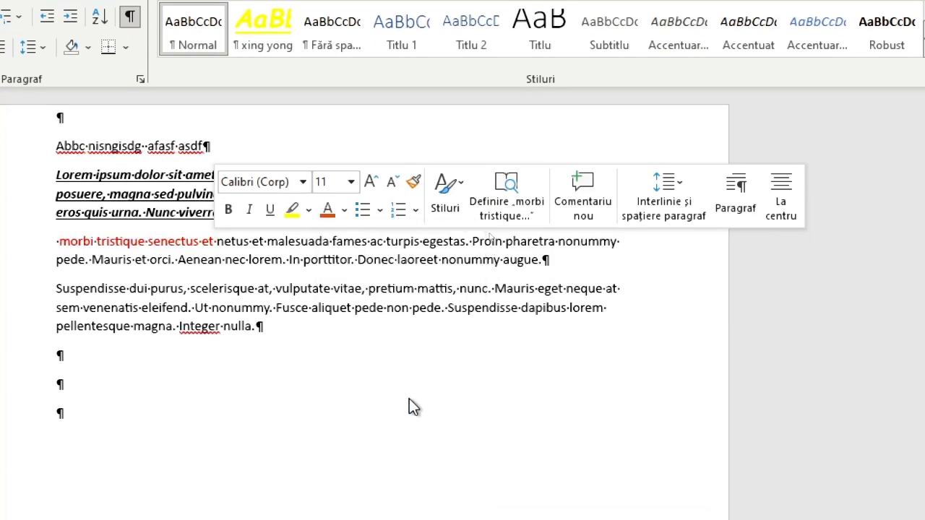
click(307, 210)
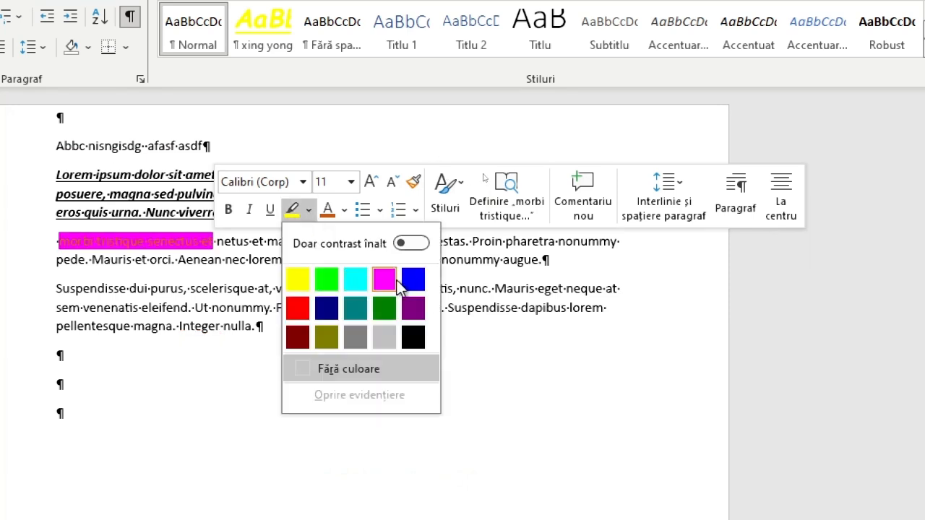
click(412, 336)
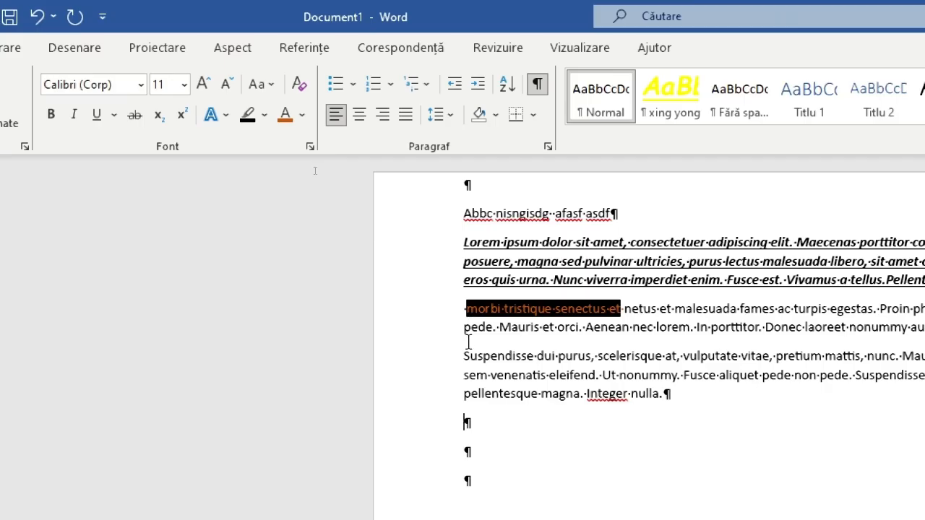
Step: Apply sentence case to "Suspendisse dui purus, scelerisque at" and change it to lowercase
drag(464, 356, 679, 355)
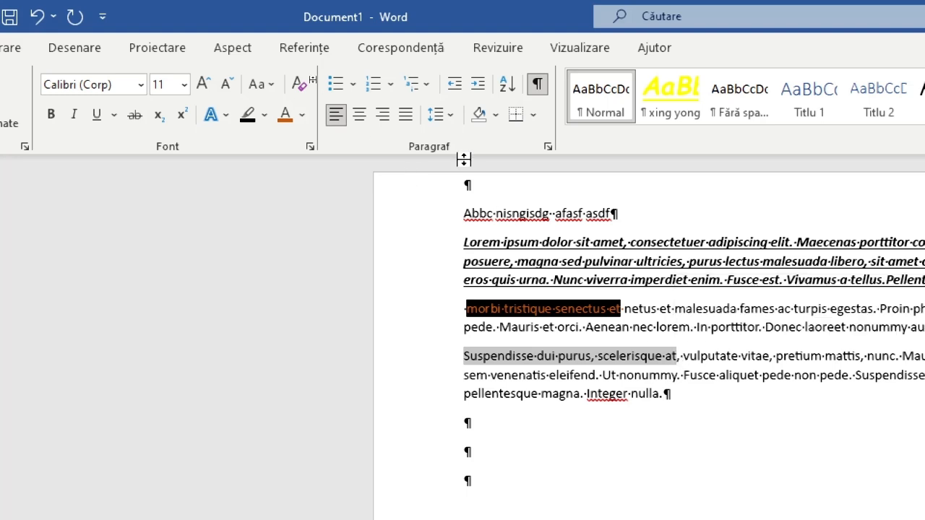
click(255, 85)
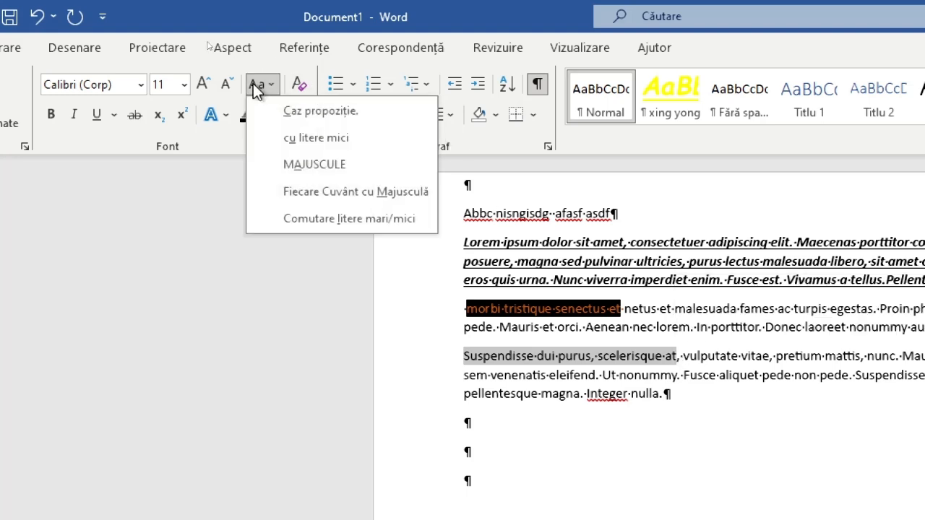
click(301, 114)
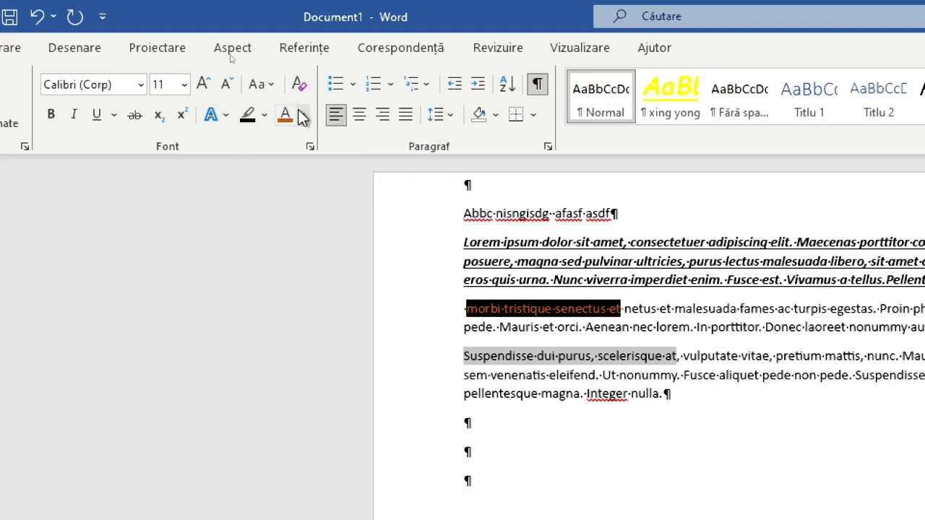
click(253, 89)
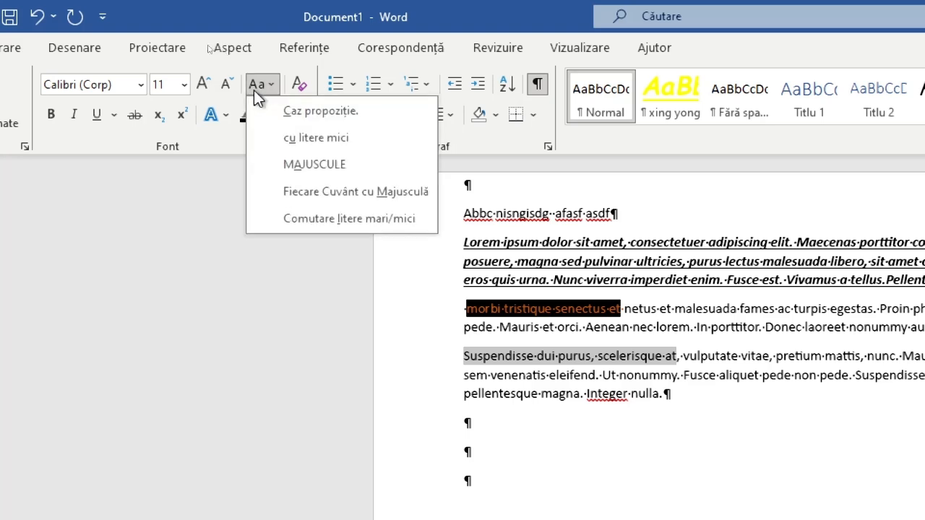
click(270, 136)
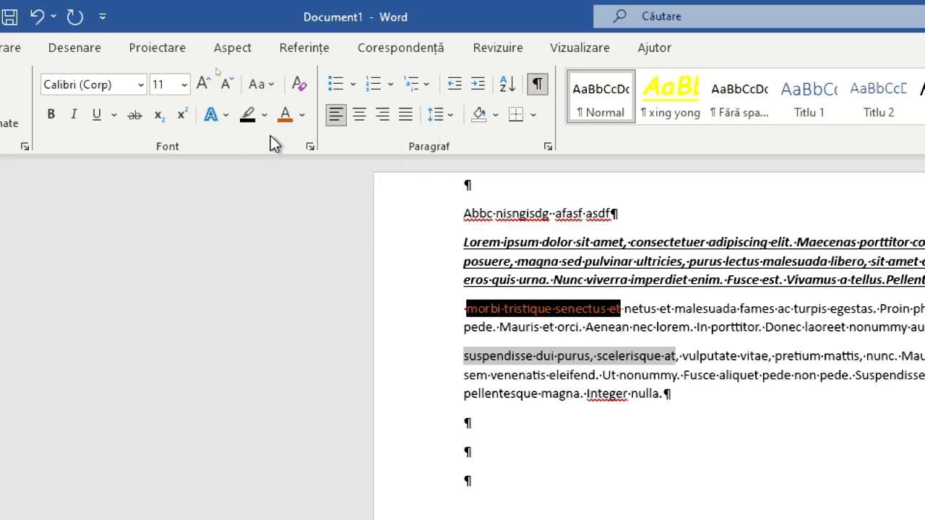
Step: Change the selected phrase to uppercase and back to lowercase
click(271, 85)
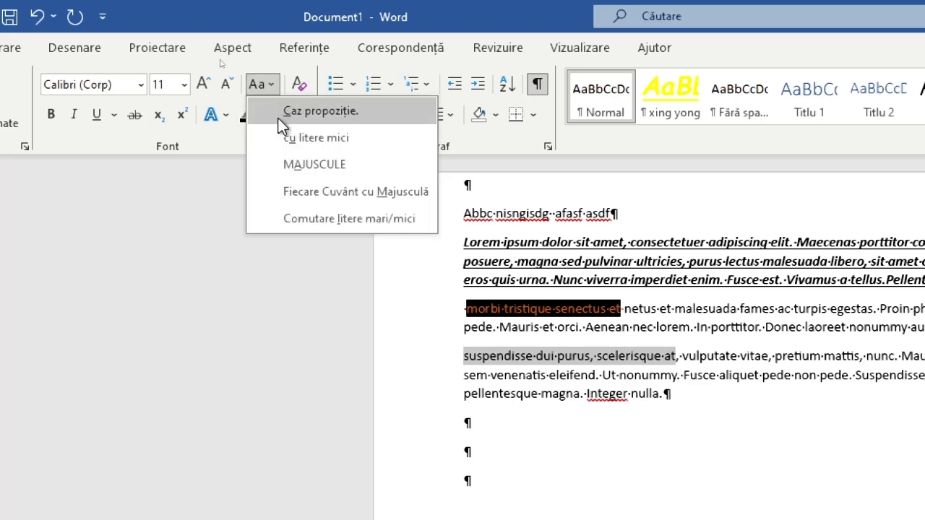
click(286, 164)
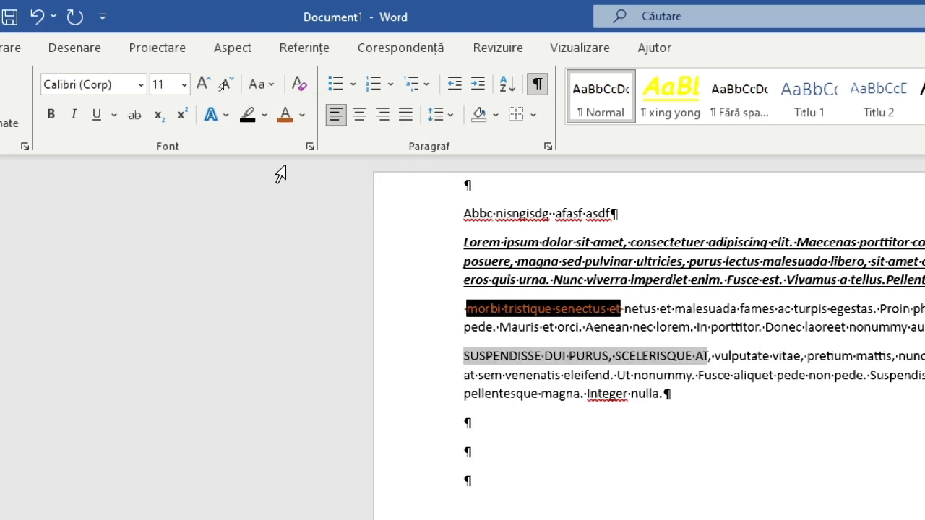
click(268, 84)
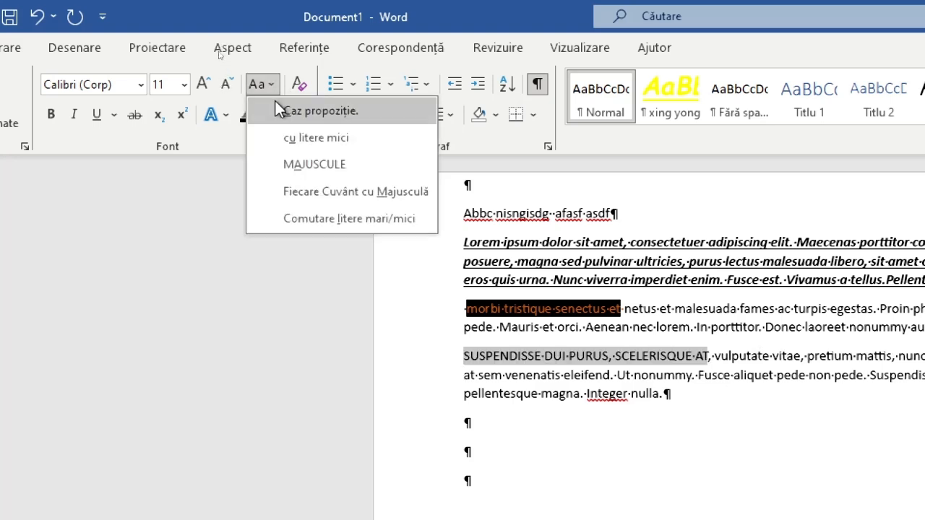
click(289, 137)
Step: Capitalize each word of the selected phrase at the start of the third text paragraph
click(268, 86)
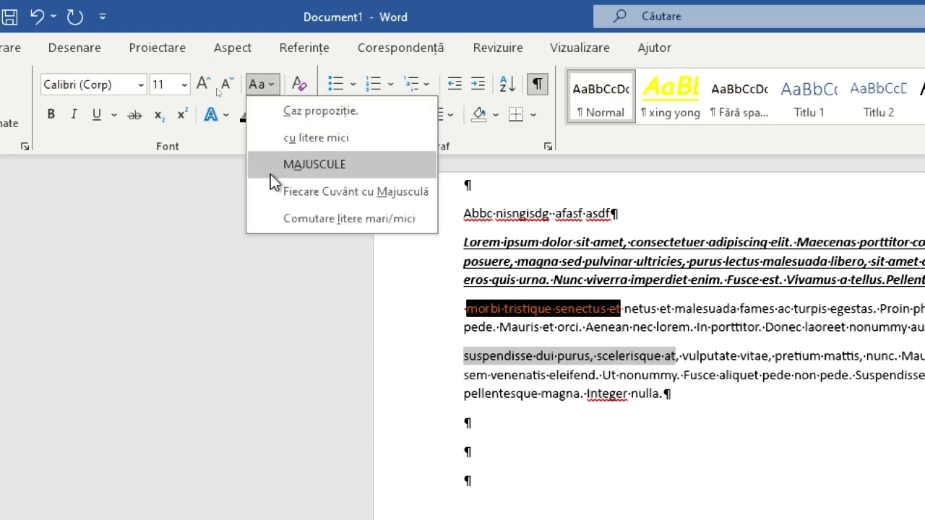
click(282, 191)
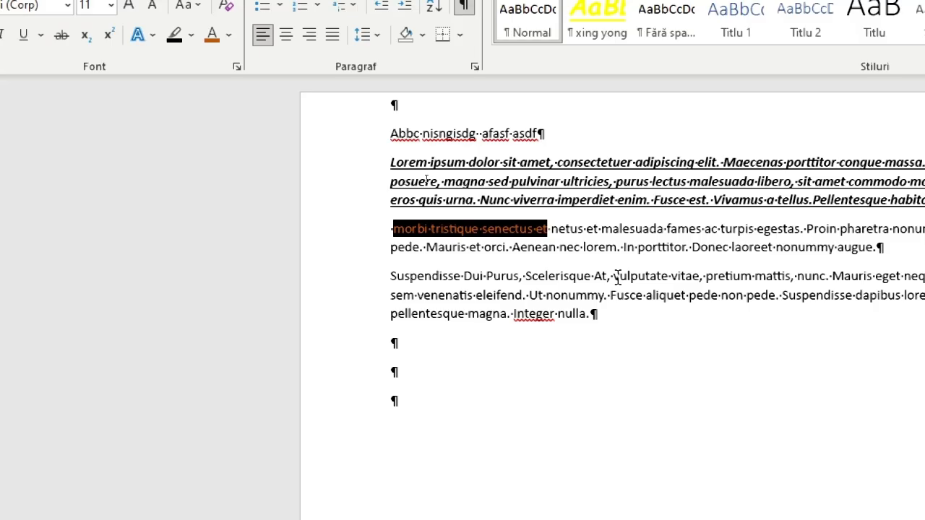
Step: Set the font of the text from "vulputate vitae" to "Fusce aliquet pede" in the third text paragraph to Comic Sans MS
drag(613, 275, 695, 289)
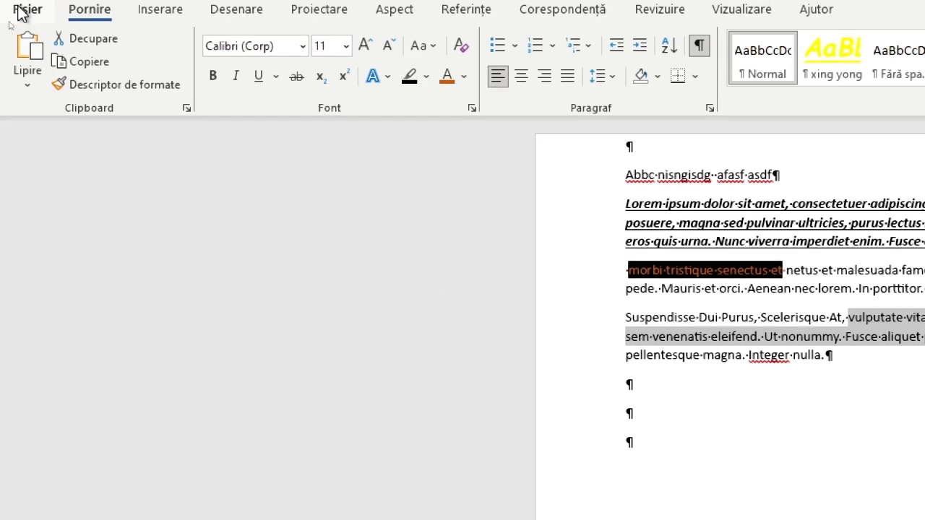
click(307, 76)
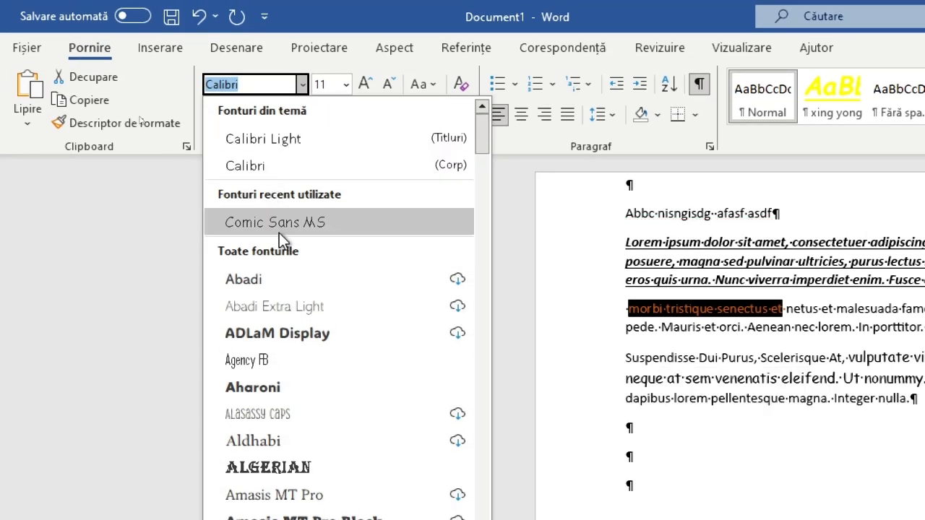
click(279, 220)
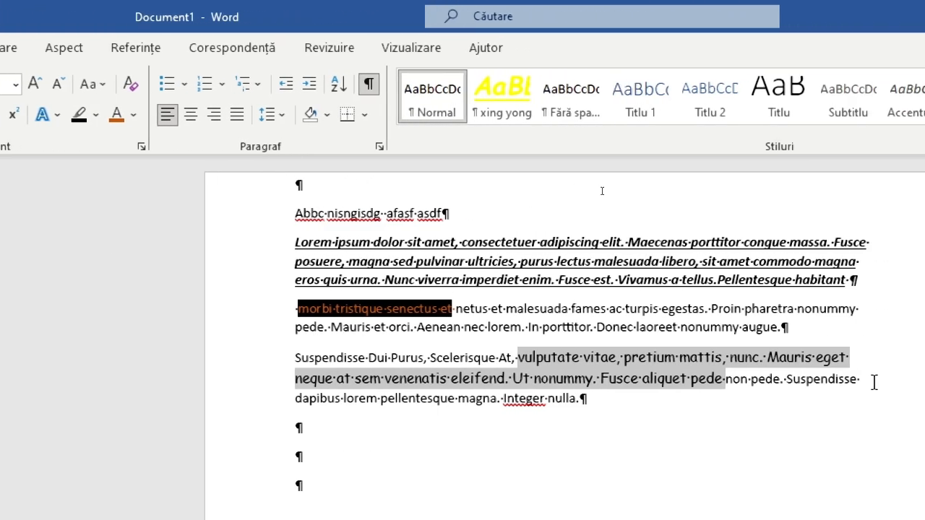
click(730, 379)
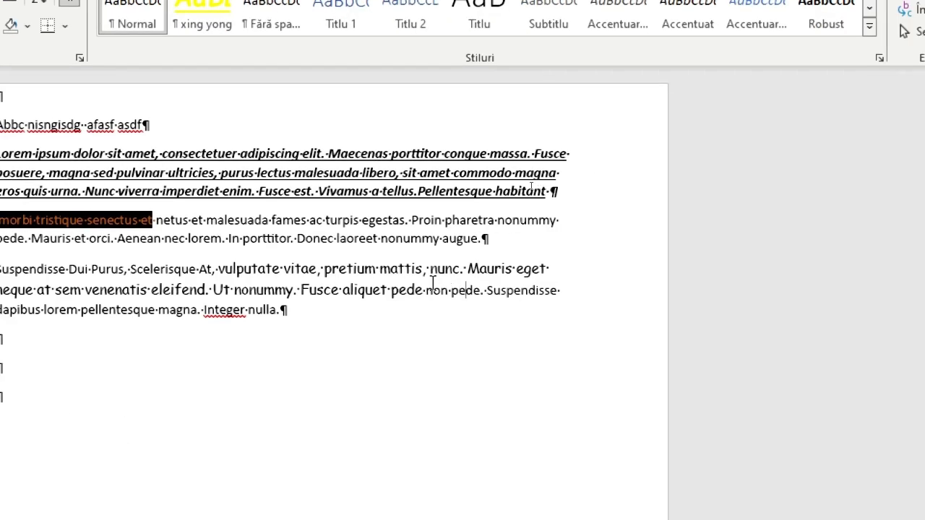
Step: Set the word "pede" after "non" in the same paragraph to Comic Sans MS and deselect it
drag(451, 295, 477, 298)
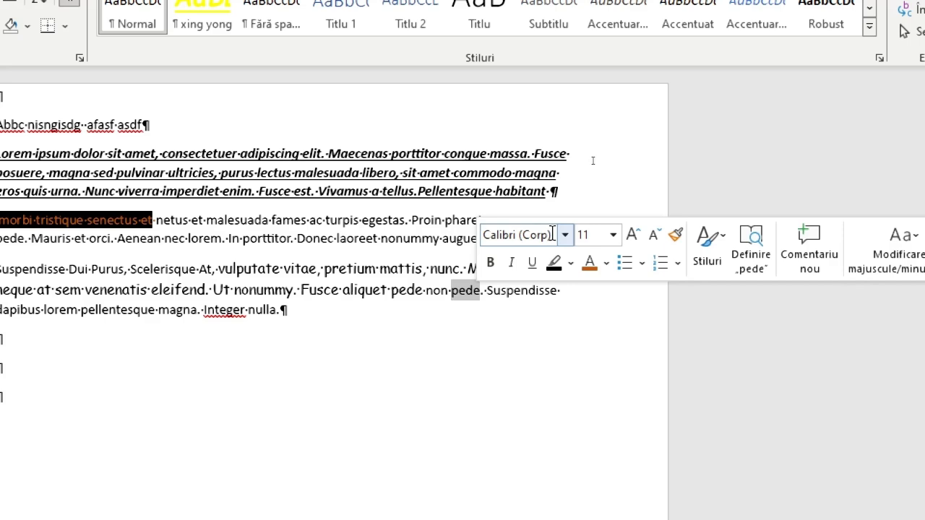
click(566, 238)
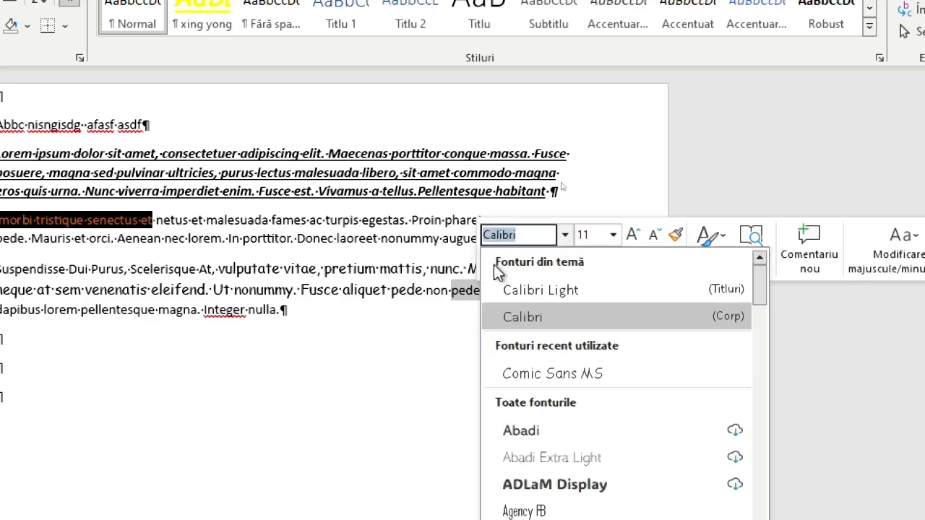
click(540, 369)
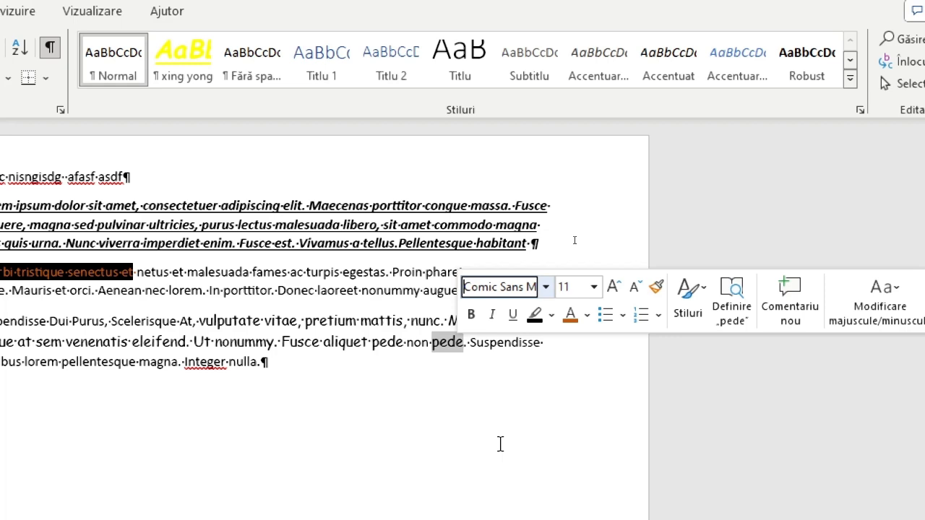
click(501, 443)
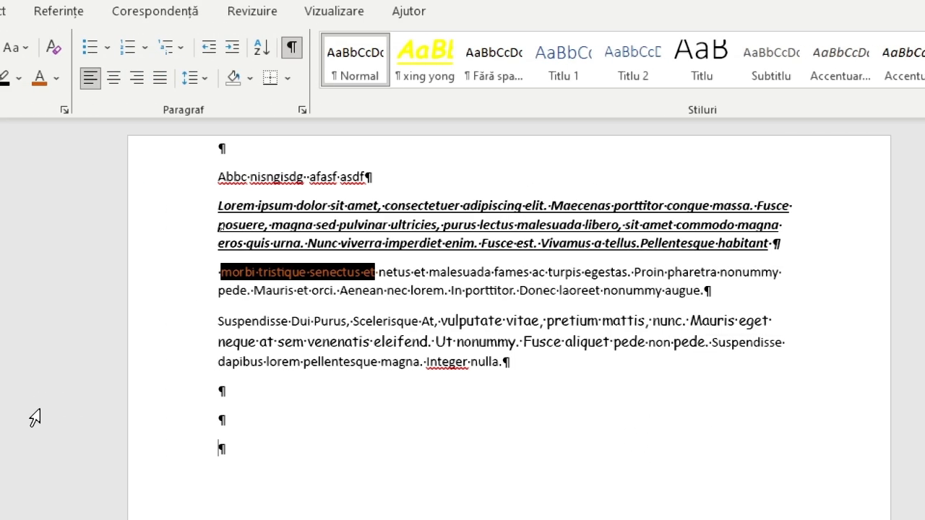
Step: Enlarge the text "dapibus lorem pellentesque magna. Integer nulla." stepwise to 16 and set its font size to 24
drag(220, 361, 505, 366)
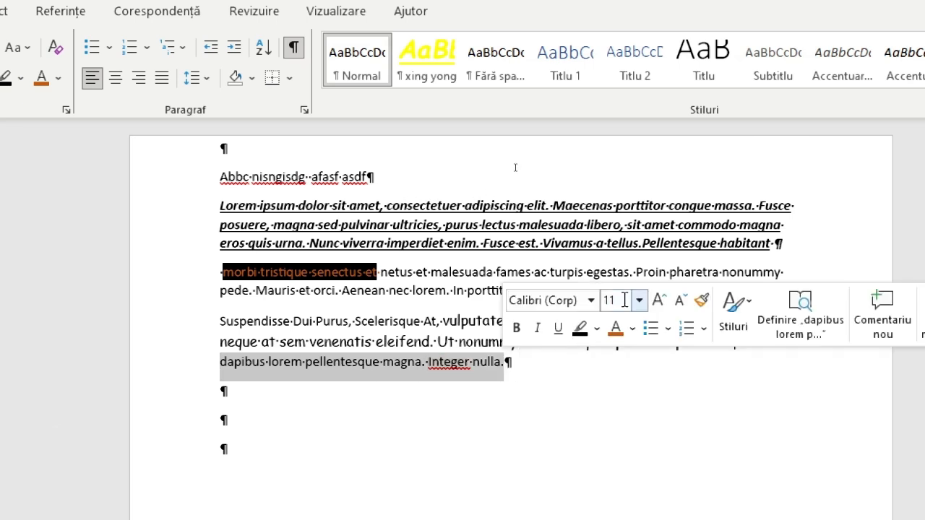
click(657, 301)
click(655, 302)
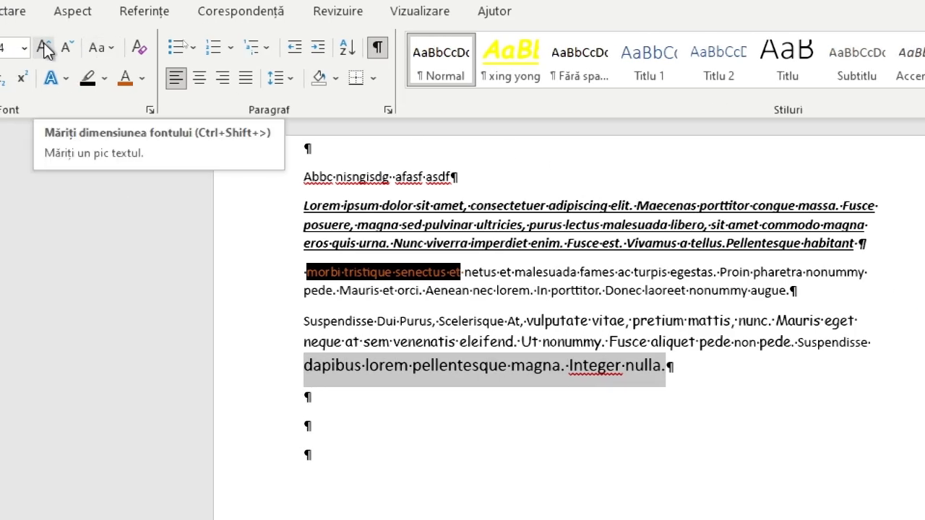
click(44, 48)
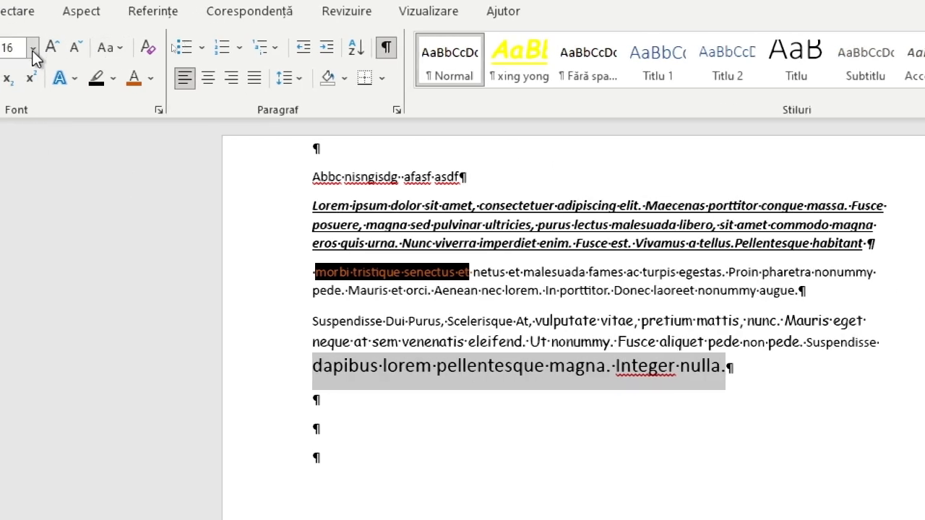
click(113, 48)
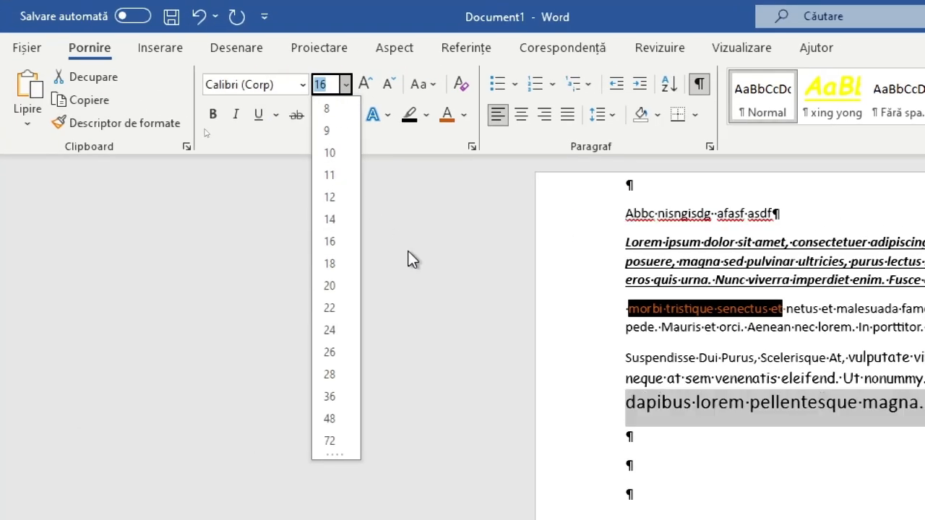
click(337, 330)
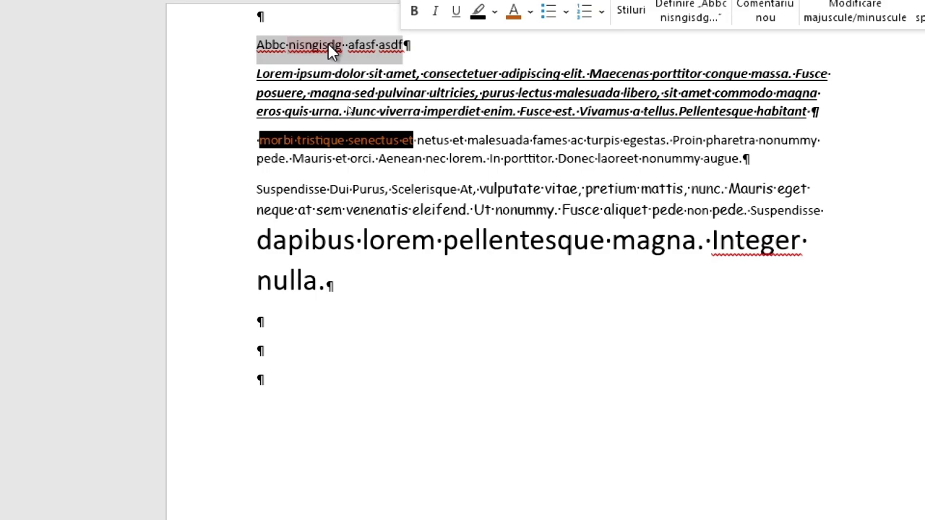
Step: Move the text "Abbc nisngisdg afasf asdf" into the third text paragraph, between "Suspendisse Dui Purus," and "Scelerisque At"
drag(328, 44, 420, 189)
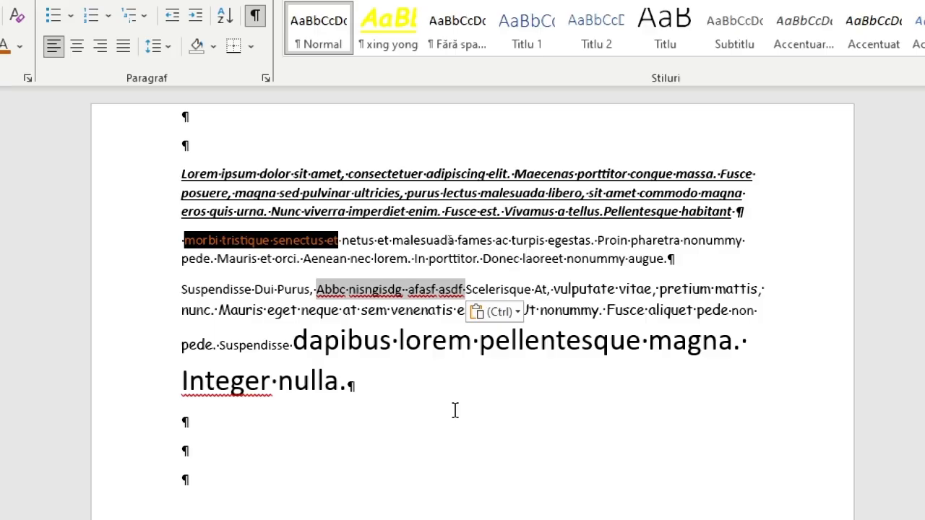
click(455, 412)
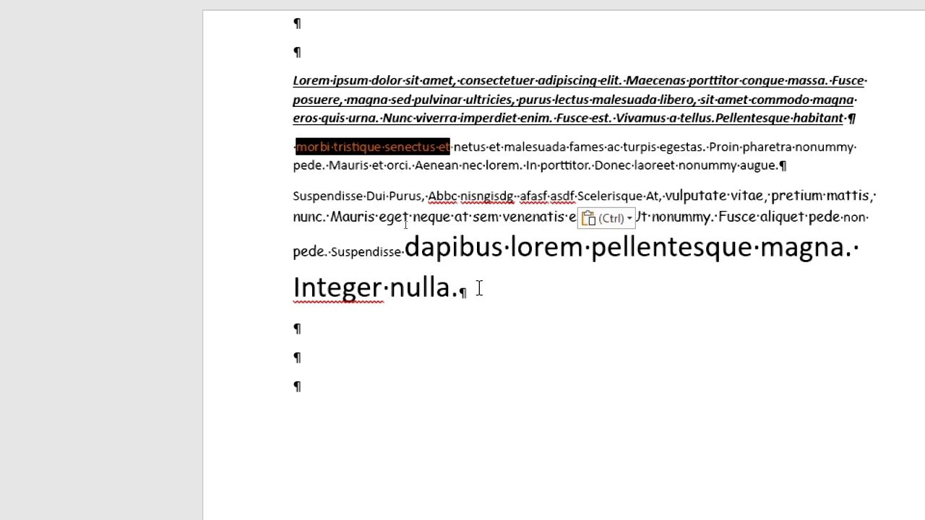
Step: Add a new paragraph reading "Aici" after "Integer nulla."
key(Return)
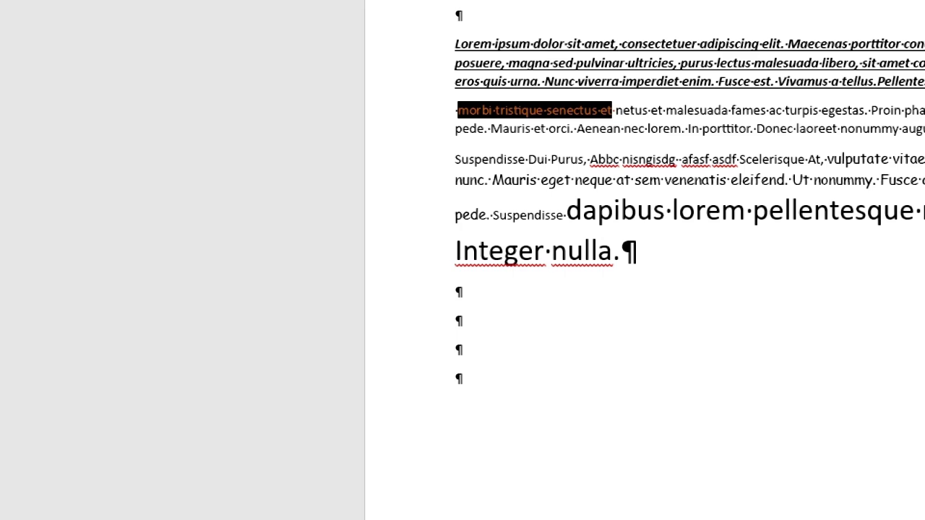
text(Aic)
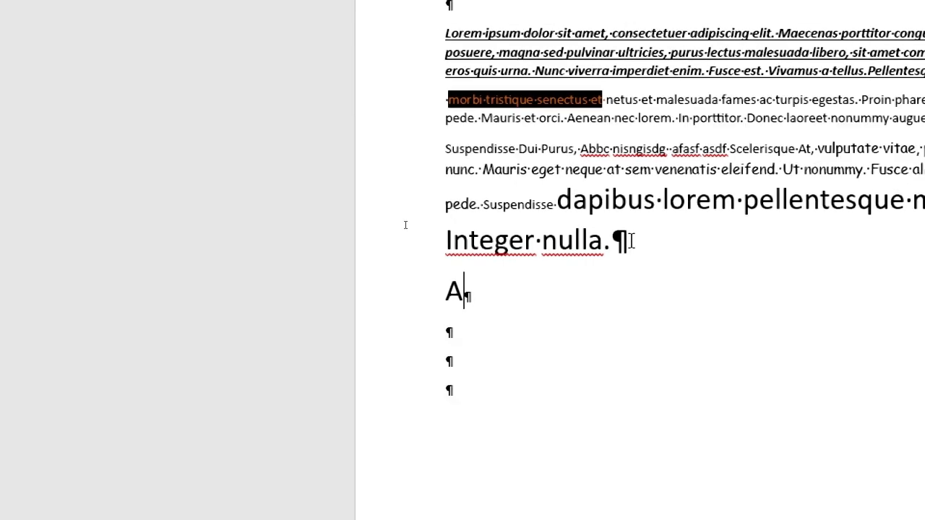
text(i)
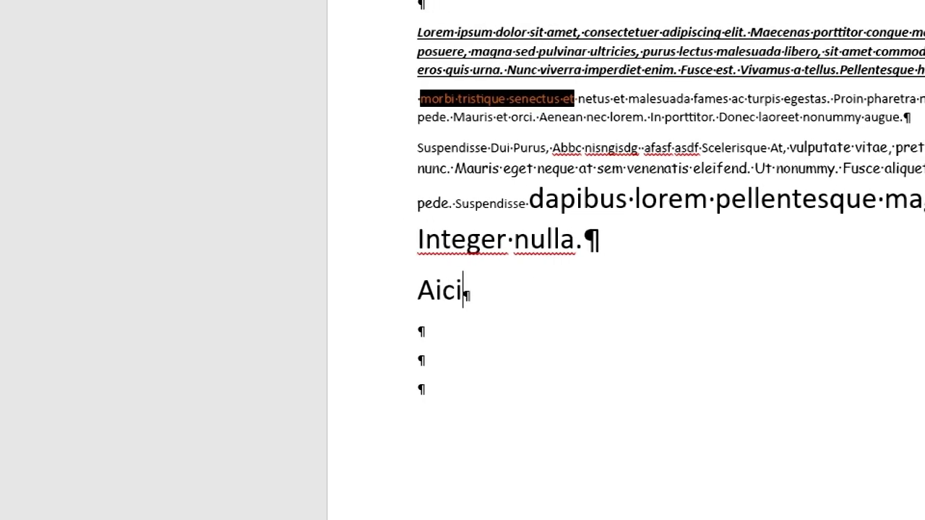
click(413, 301)
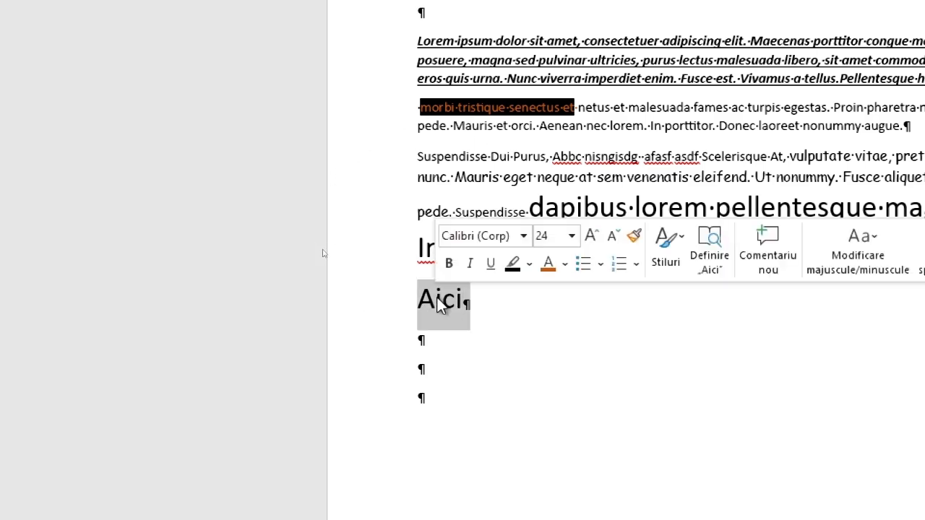
right_click(440, 303)
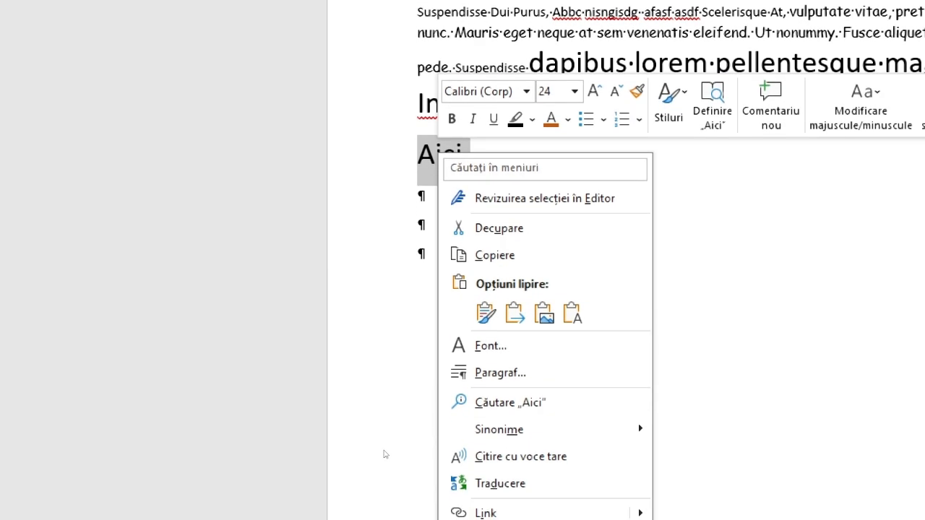
click(553, 516)
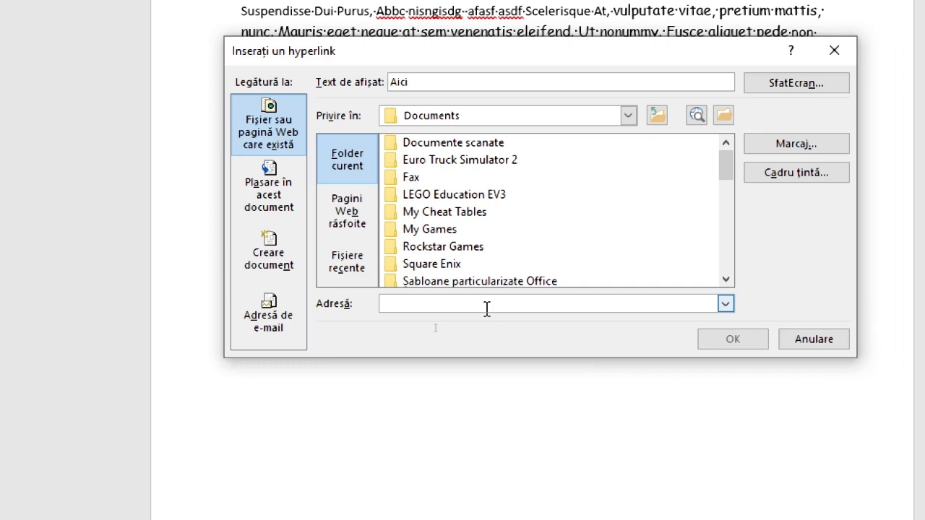
text(www)
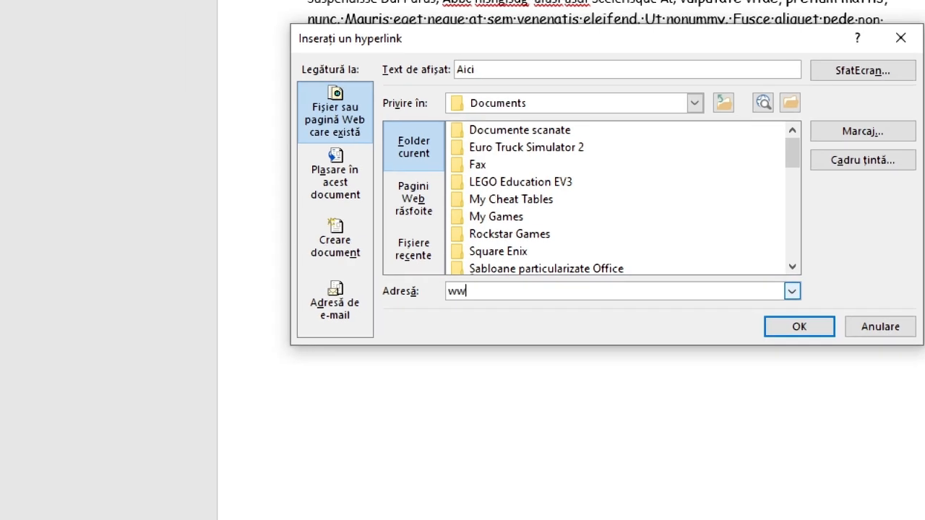
text(.goo)
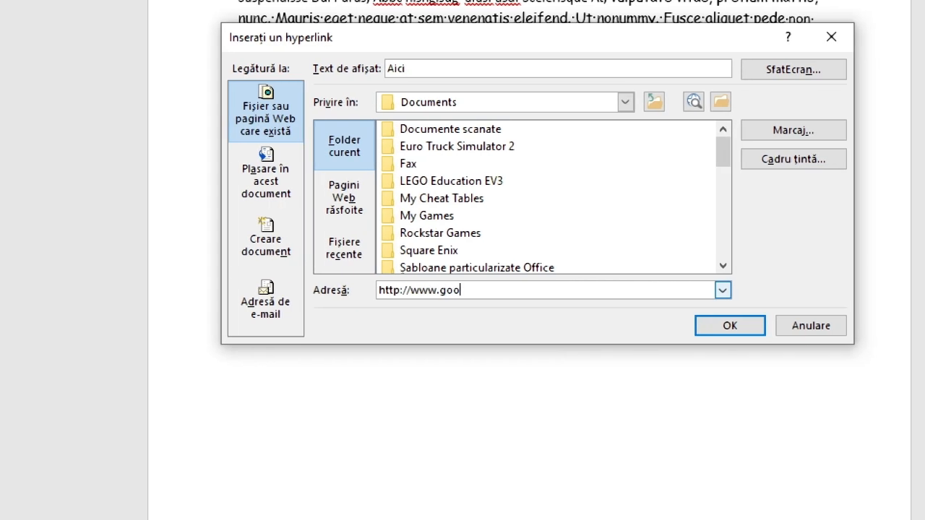
text(gle.com)
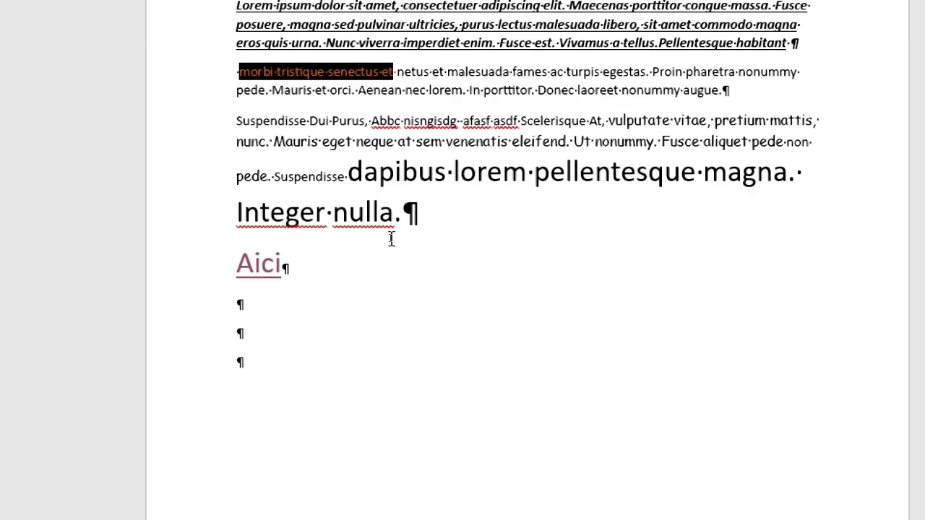
Step: Delete the word "Suspendisse" in front of "dapibus lorem pellentesque"
drag(275, 174, 344, 174)
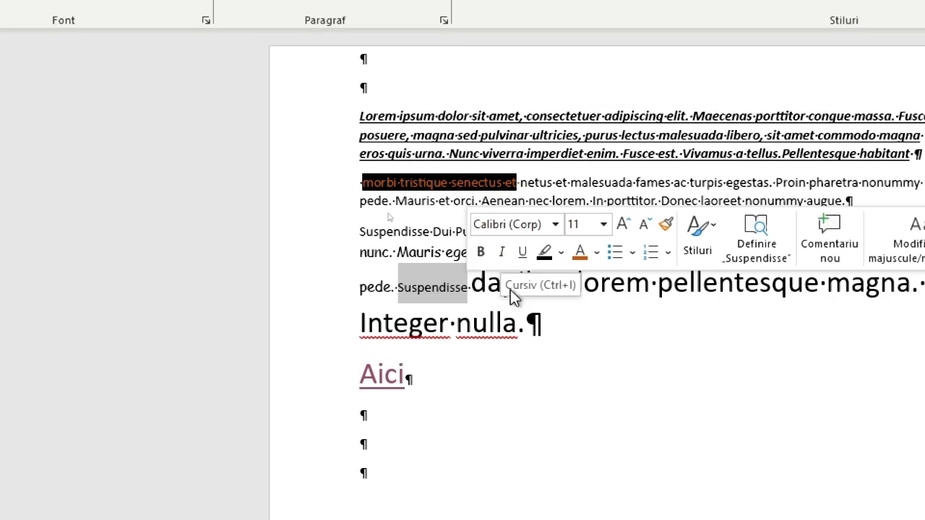
key(Delete)
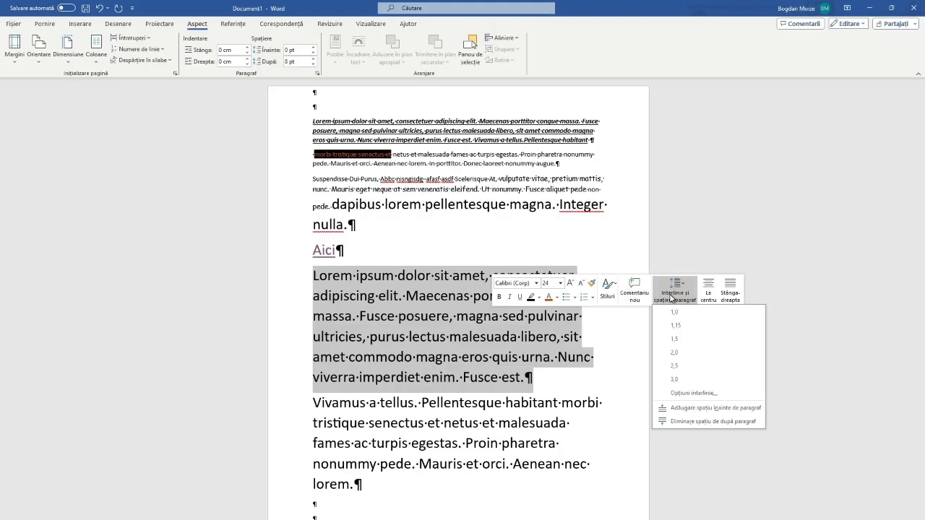
Step: In the paragraph settings, set the left indent of the "Lorem ipsum" paragraph below "Aici" to 0.4 cm
click(647, 293)
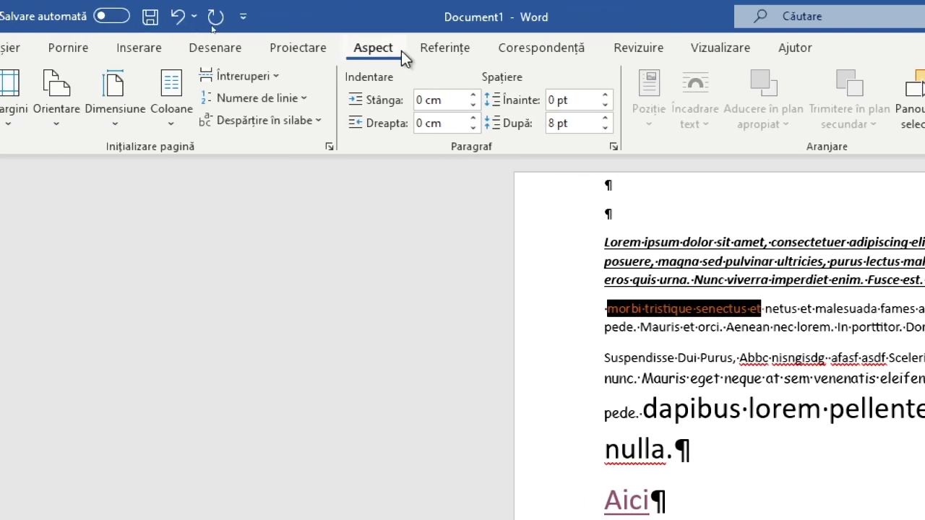
click(613, 146)
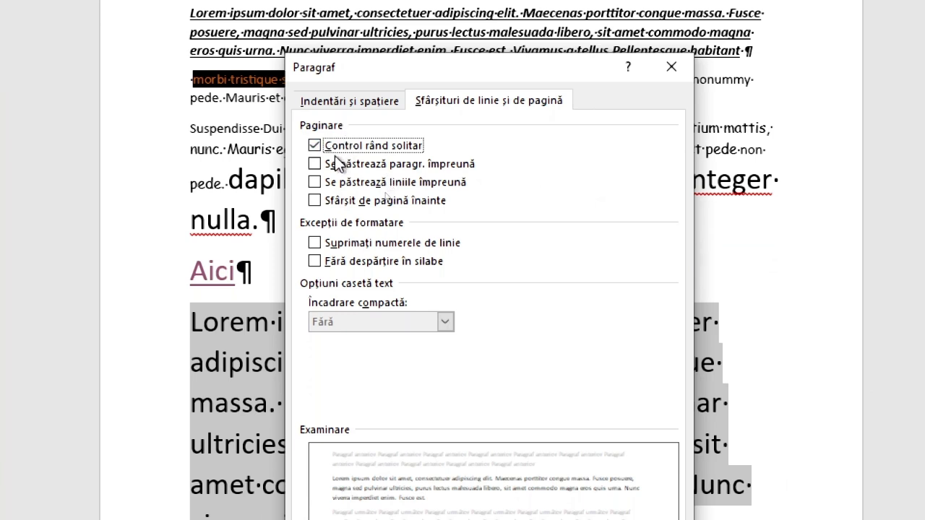
click(346, 100)
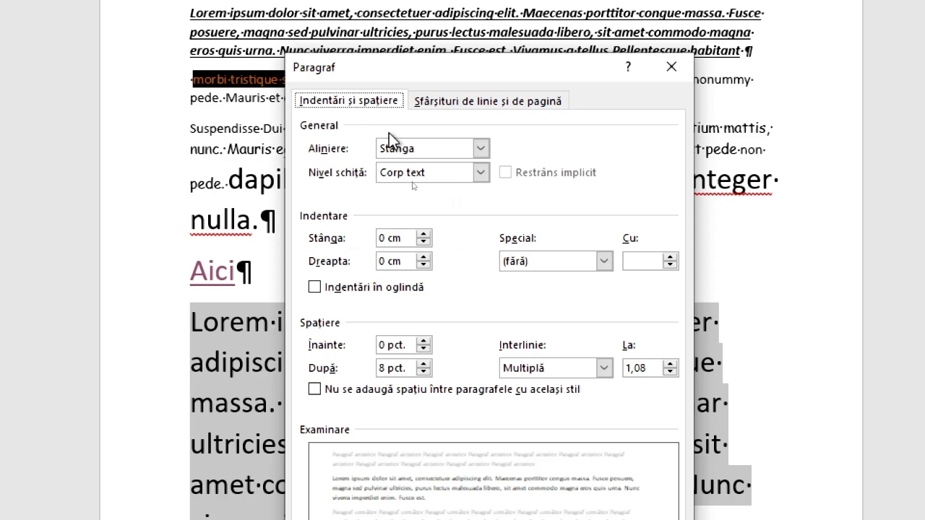
click(423, 235)
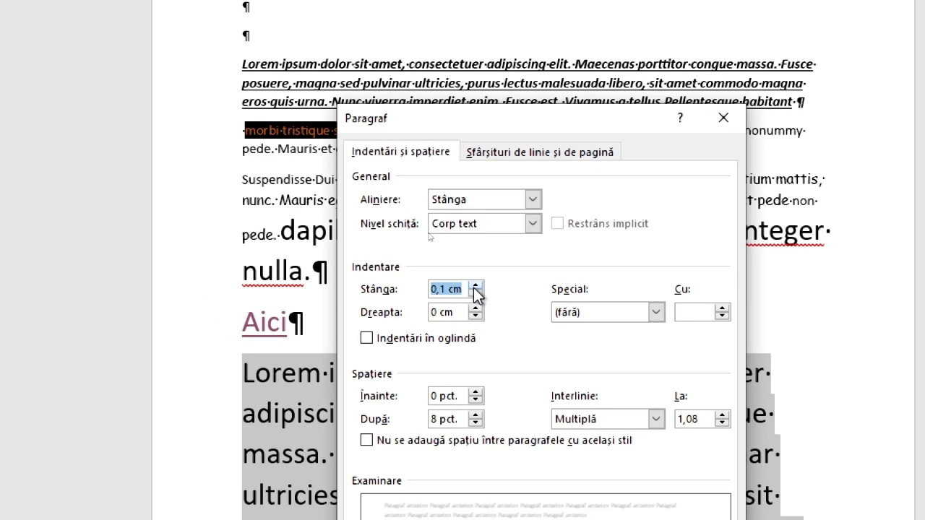
click(476, 286)
click(476, 287)
click(476, 287)
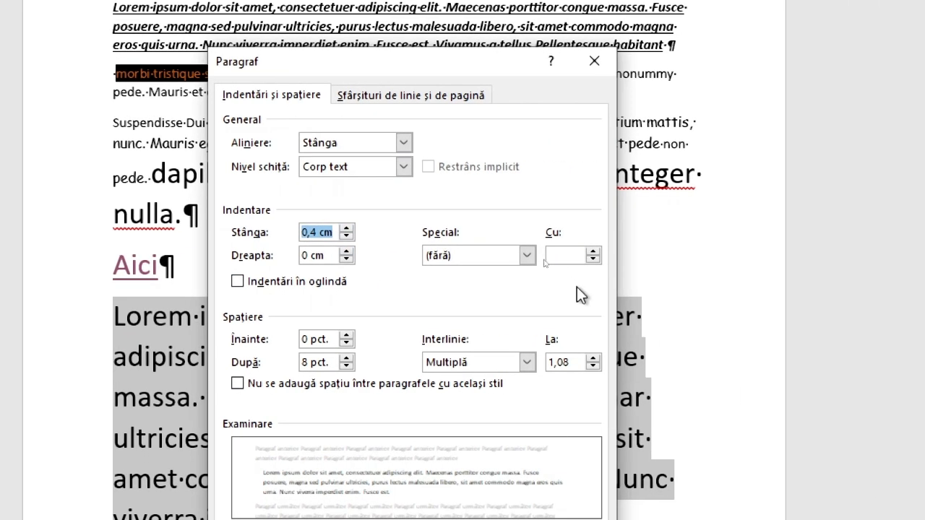
Step: Give the "Lorem ipsum" paragraph below "Aici" a first-line indent of 1.25 cm and apply the paragraph settings
click(527, 255)
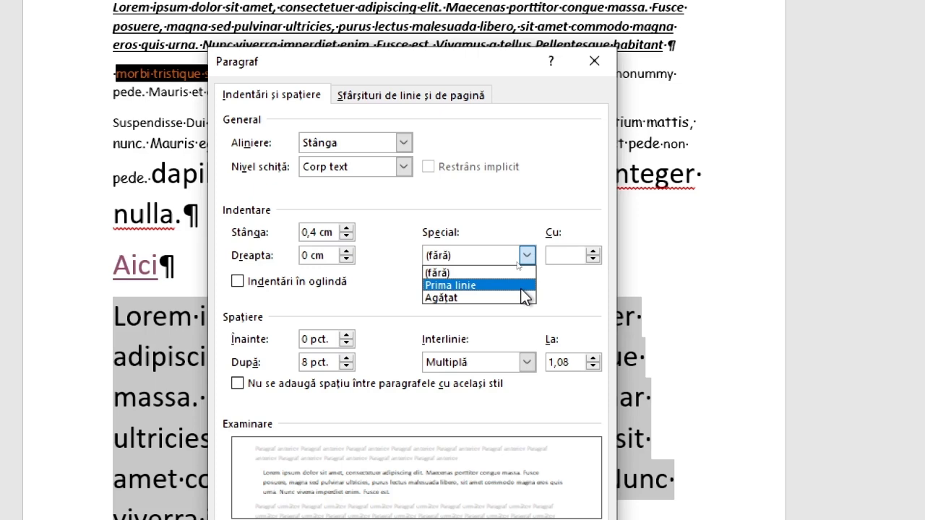
click(520, 279)
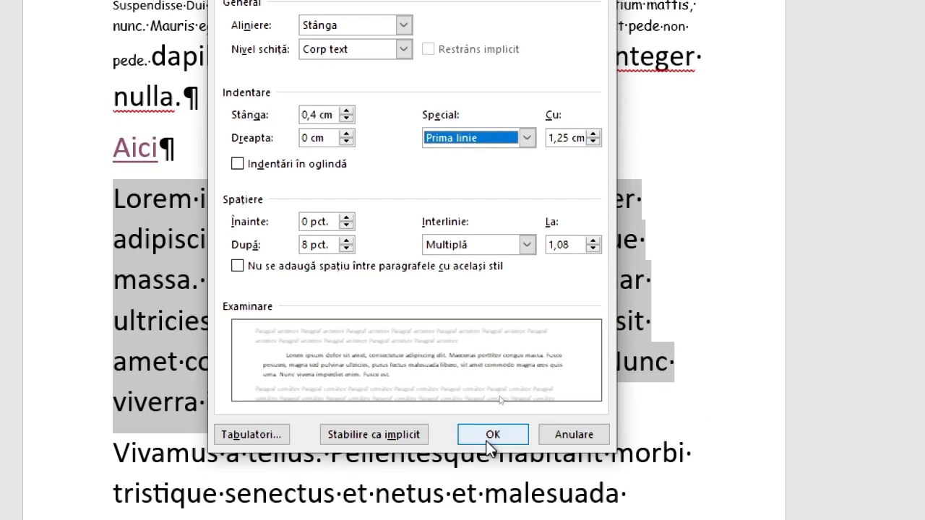
click(489, 427)
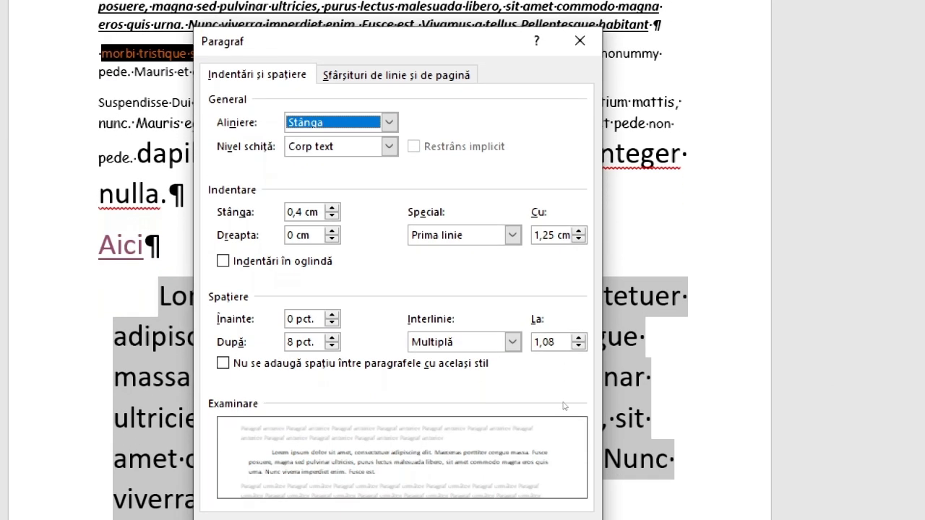
Step: Set the indented paragraph's spacing before to 6 pt and insert a manual line break after "Nunc"
click(332, 303)
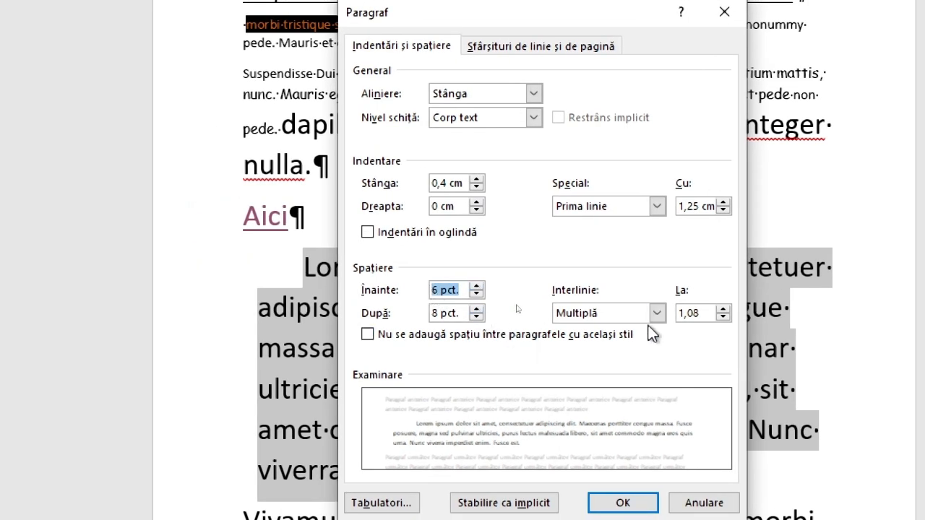
click(620, 500)
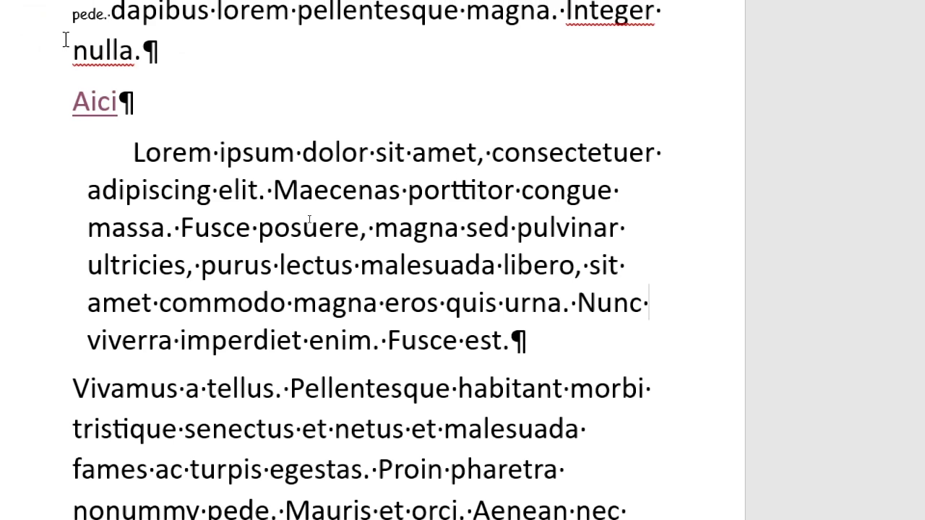
key(shift+Return)
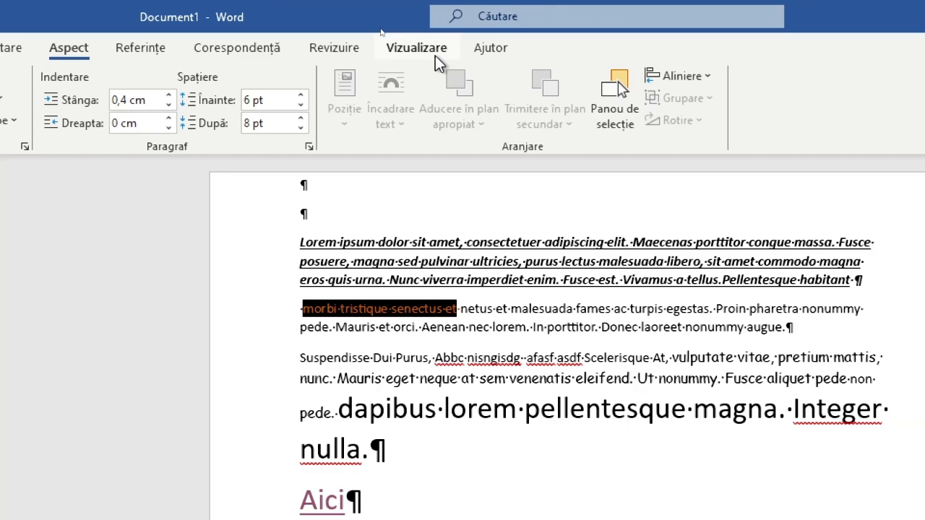
Step: Open Word's built-in help
click(485, 49)
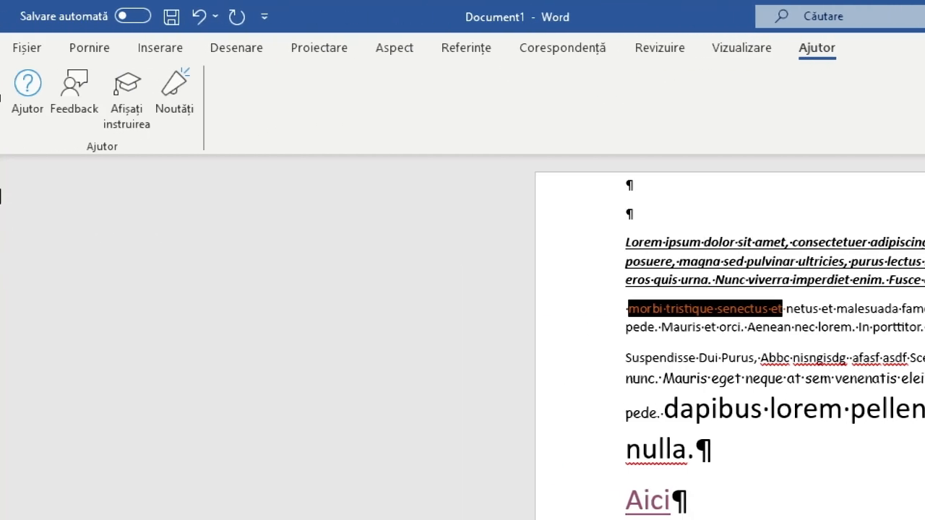
click(27, 95)
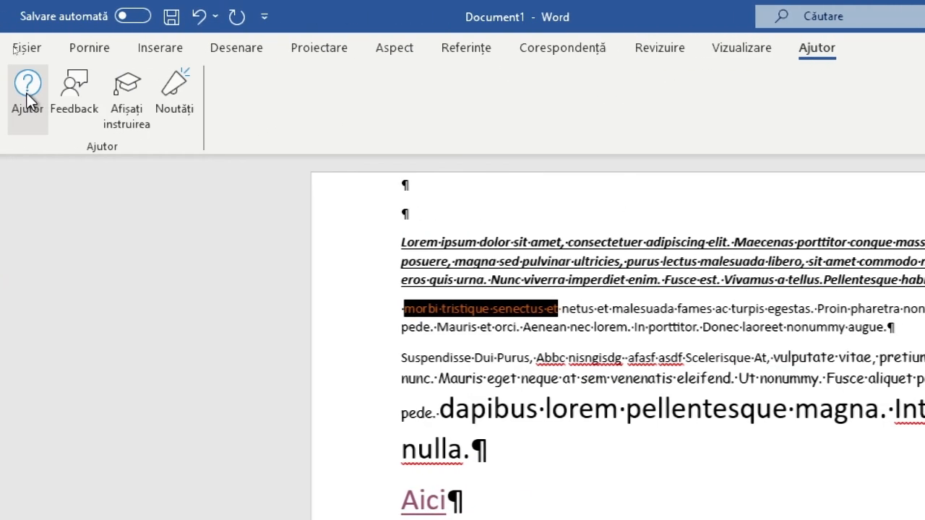